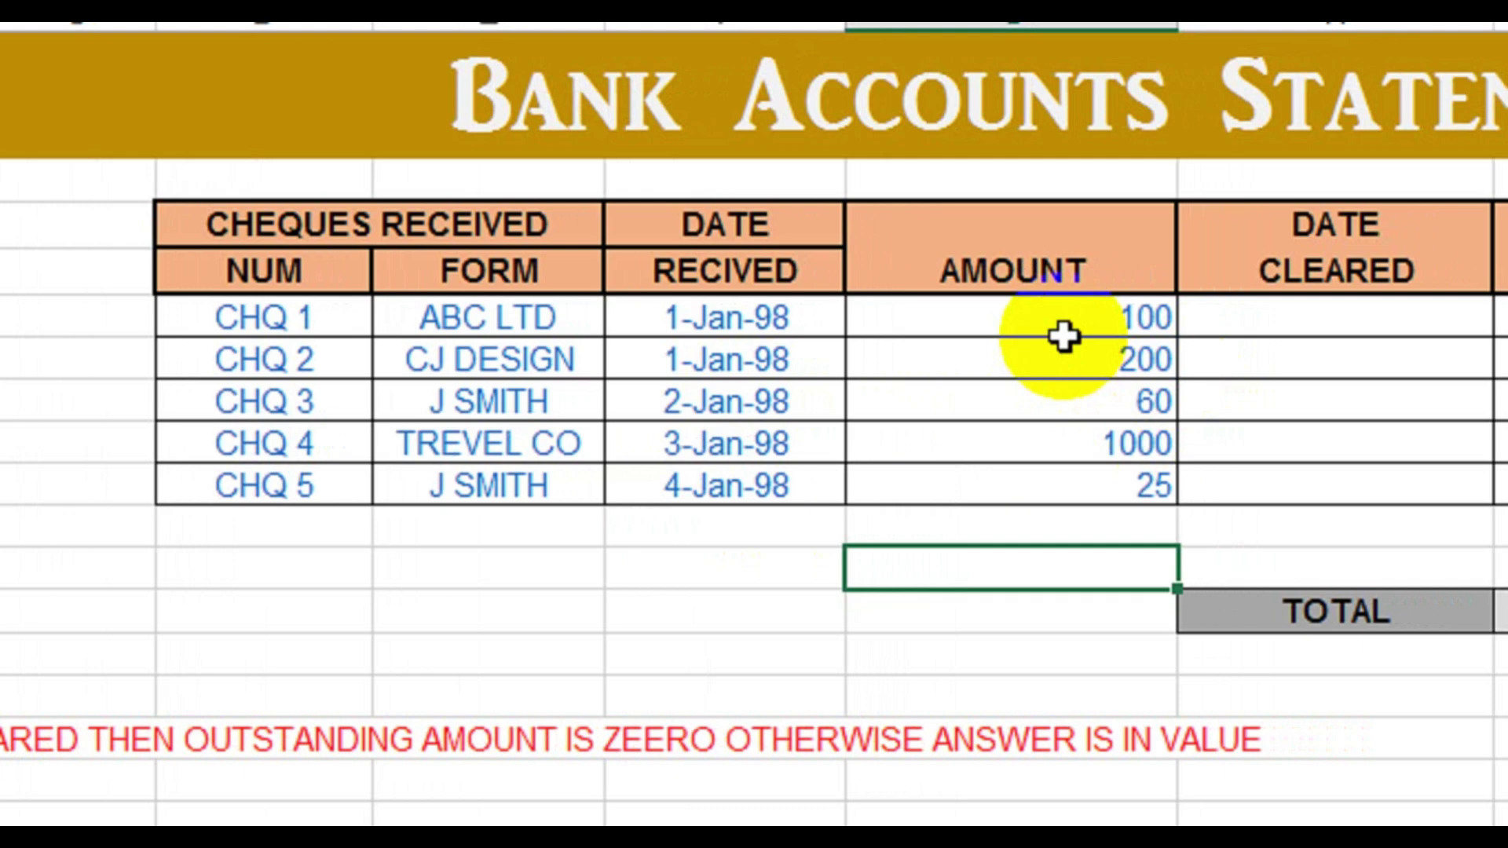
click(1056, 328)
click(1054, 360)
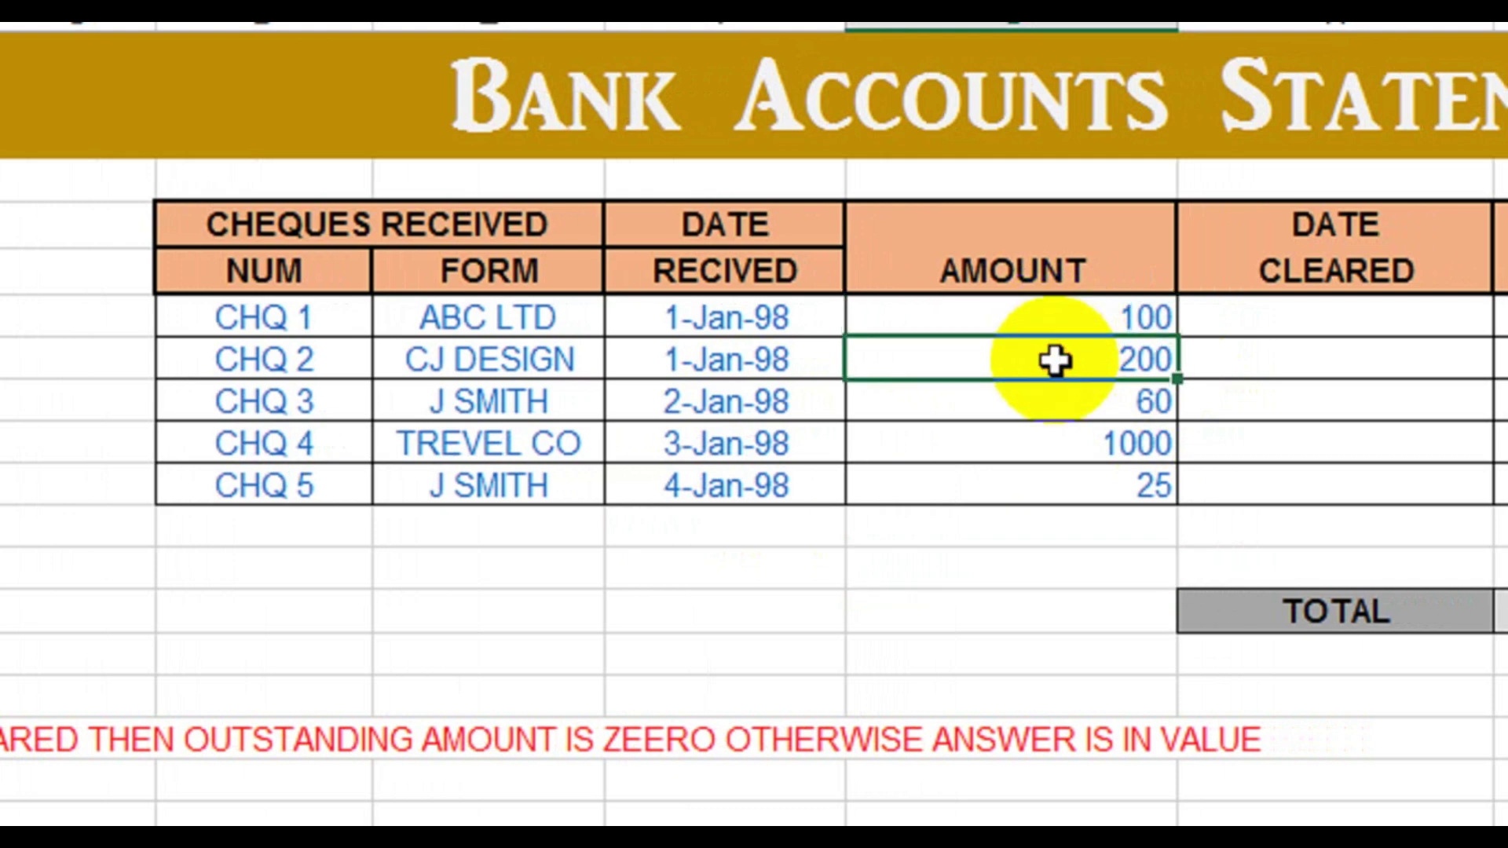
click(1047, 404)
click(1047, 444)
drag(1046, 445, 1042, 483)
click(1042, 482)
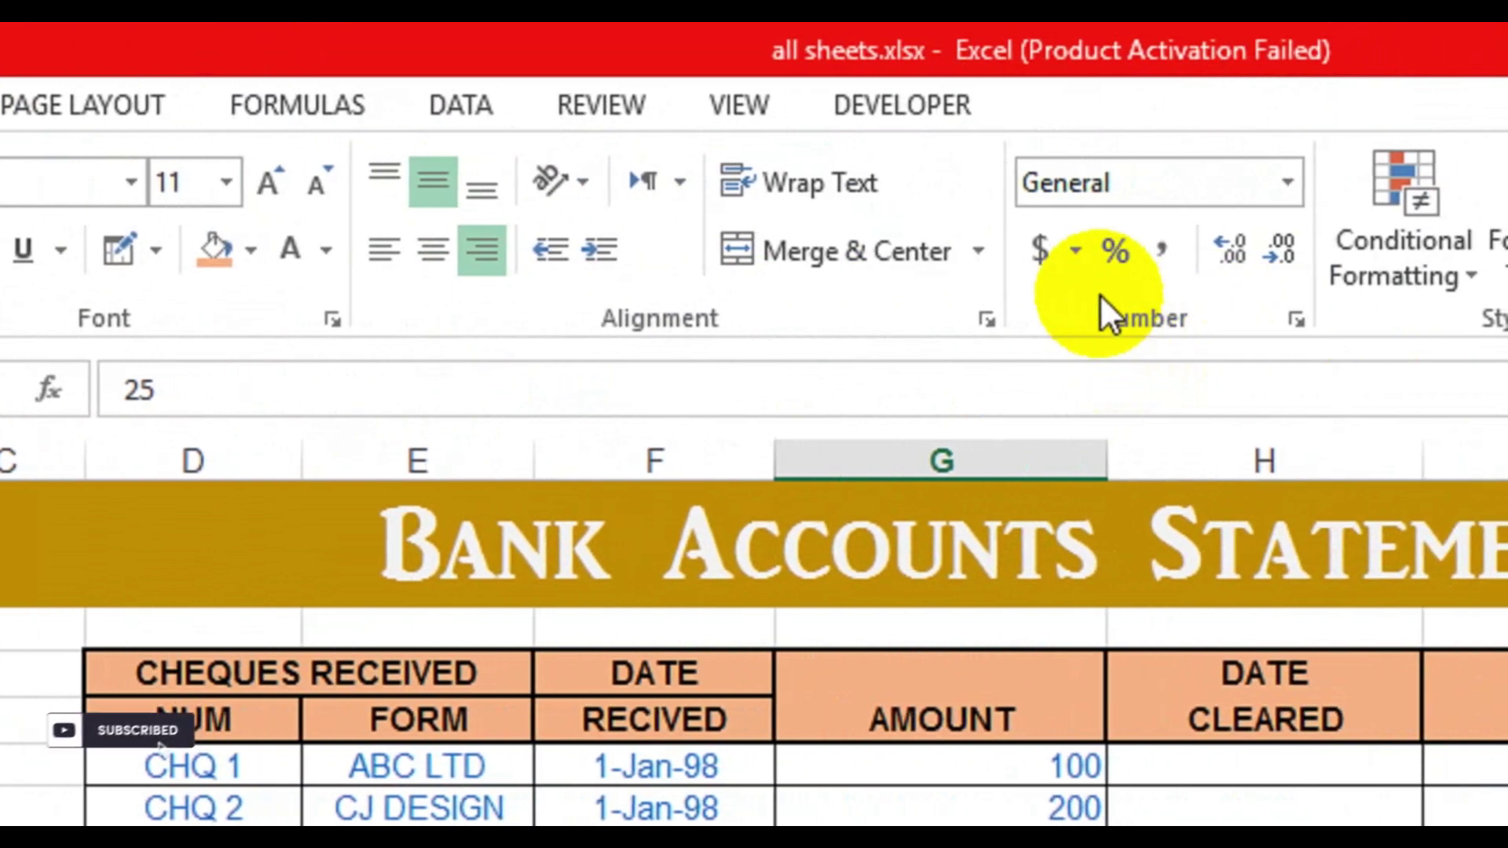
click(1075, 250)
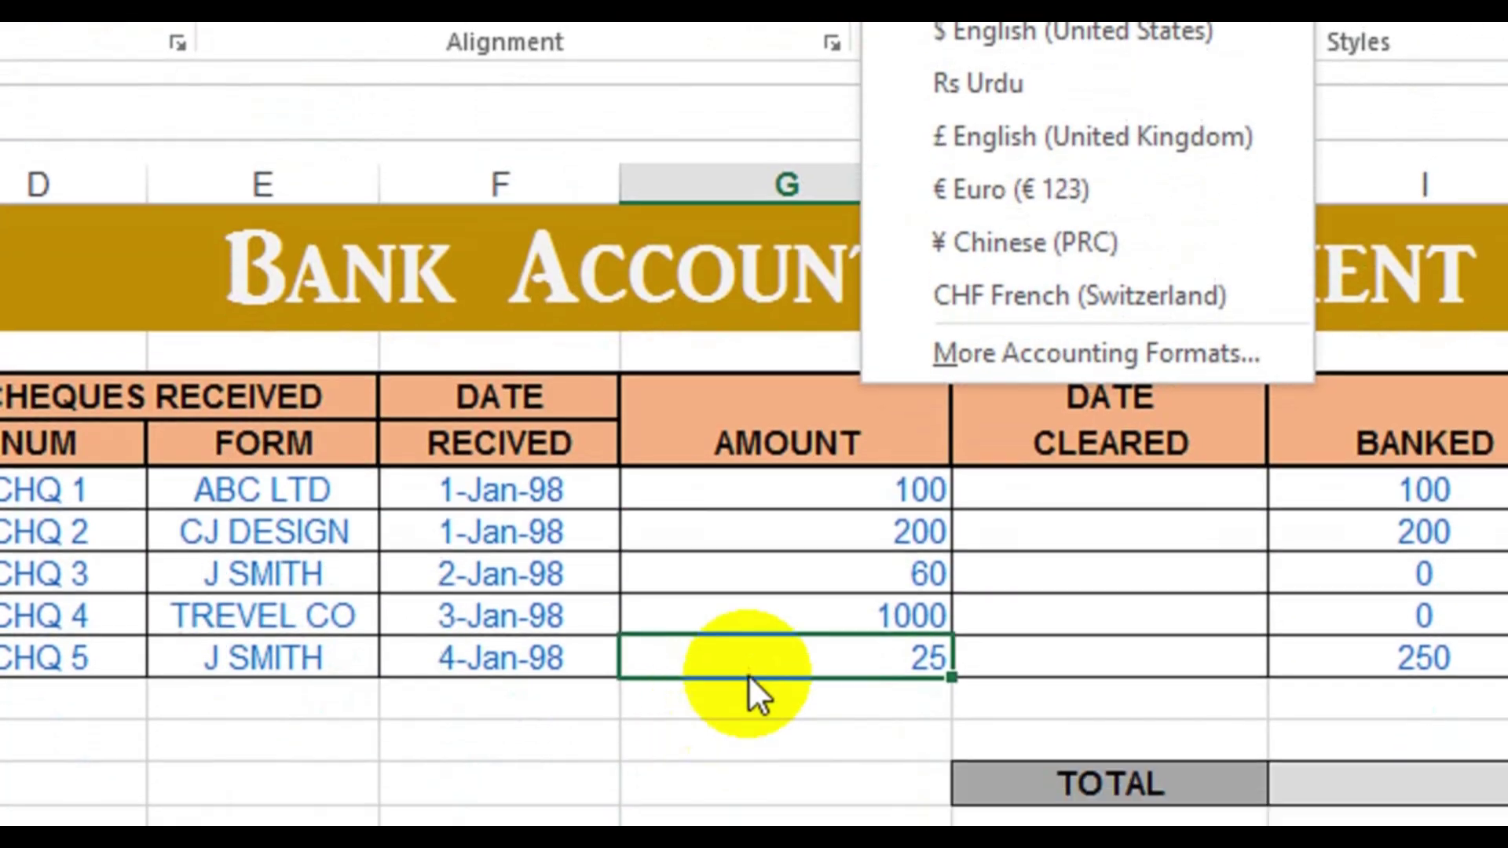
click(773, 632)
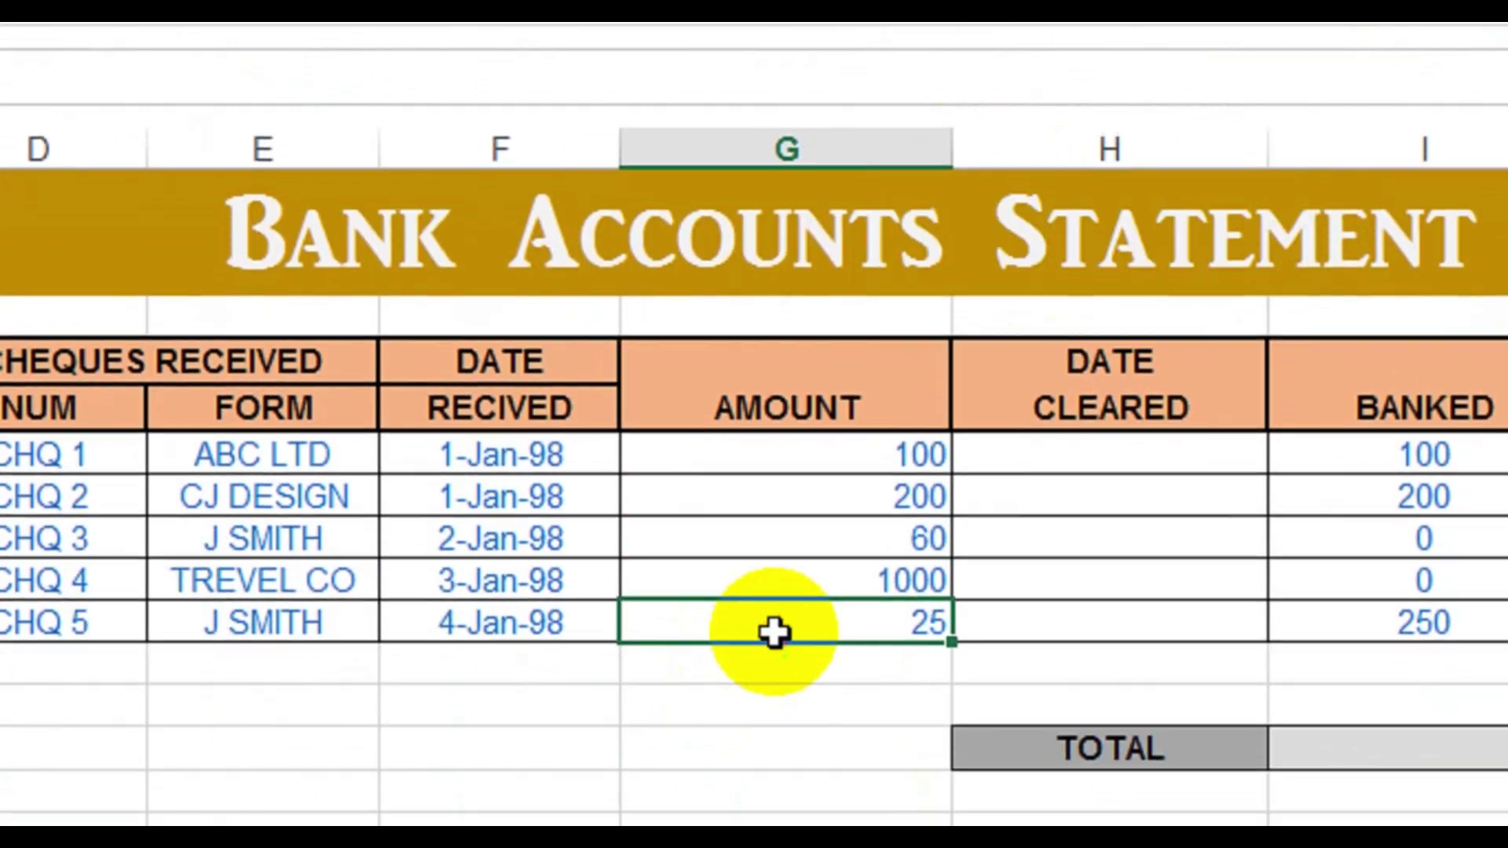
Step: Apply the $ English (United States) accounting format to the five cheque amounts from CHQ 1 to CHQ 5
click(777, 458)
key(shift+Down)
key(shift+Down)
key(shift+Down)
key(shift+Down)
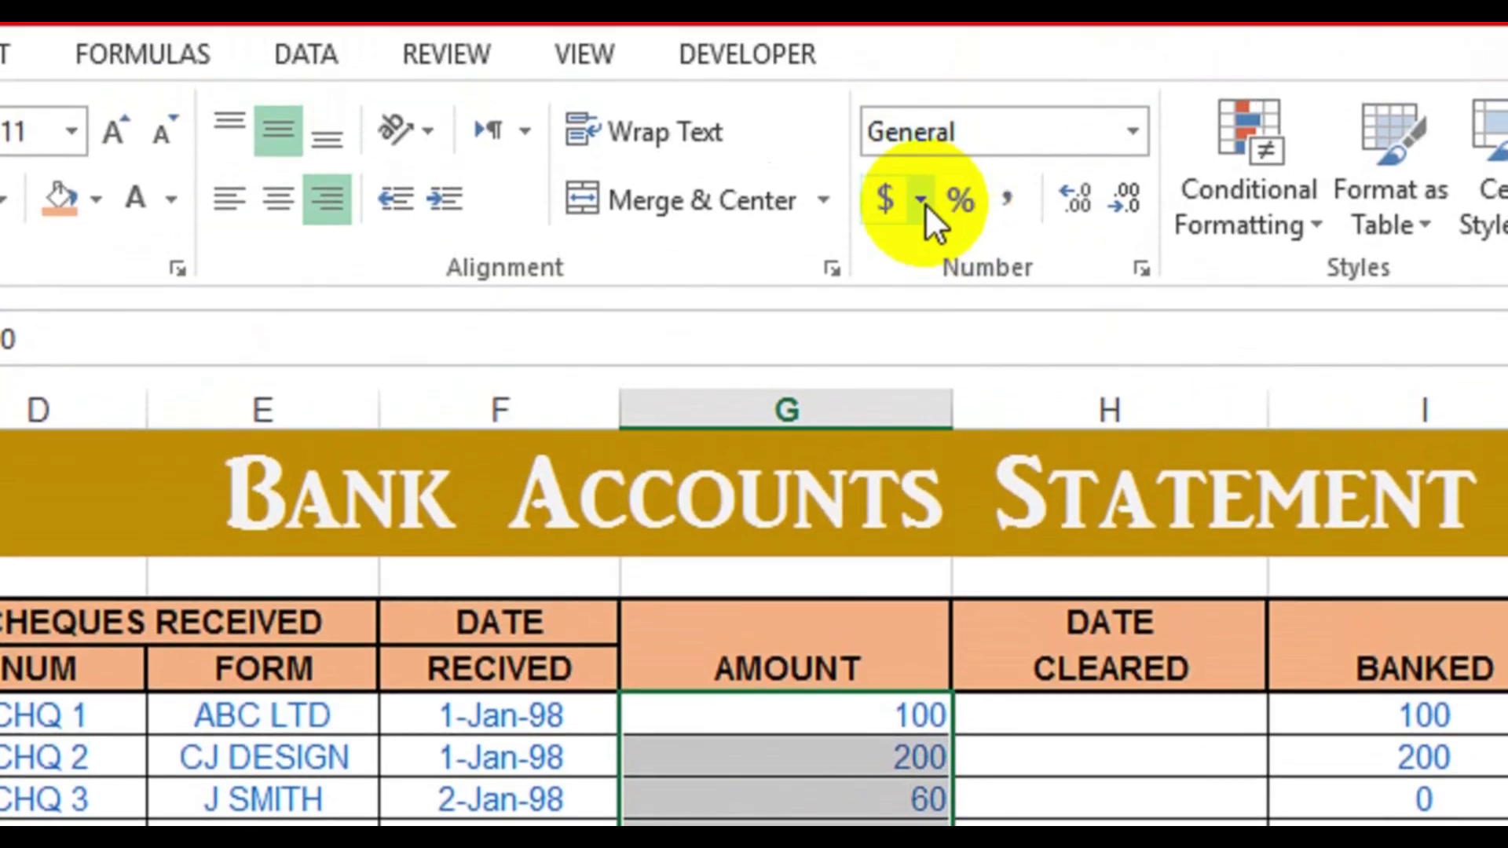
click(922, 222)
click(980, 268)
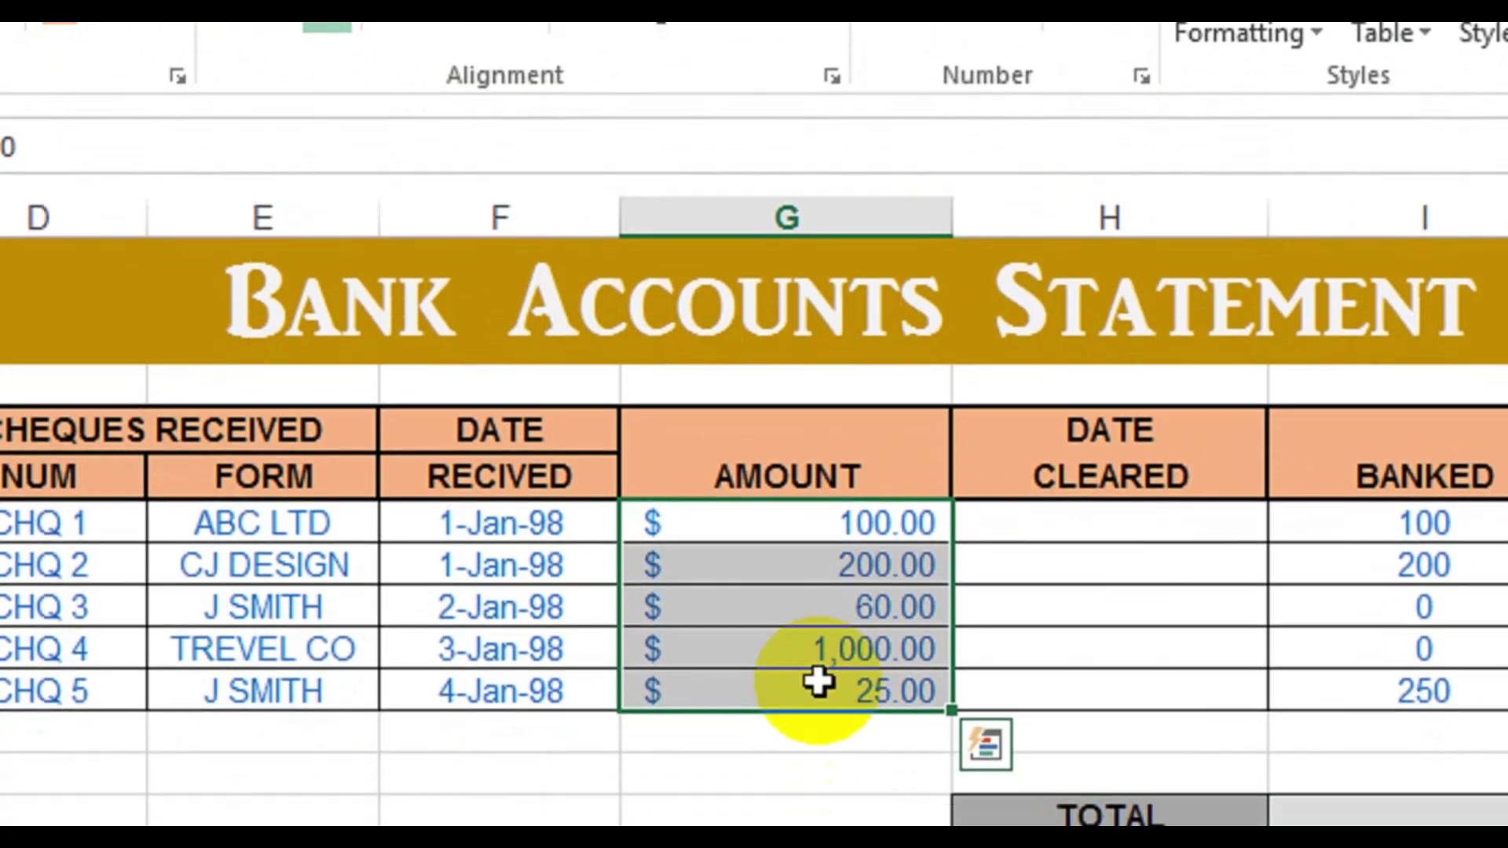
click(818, 682)
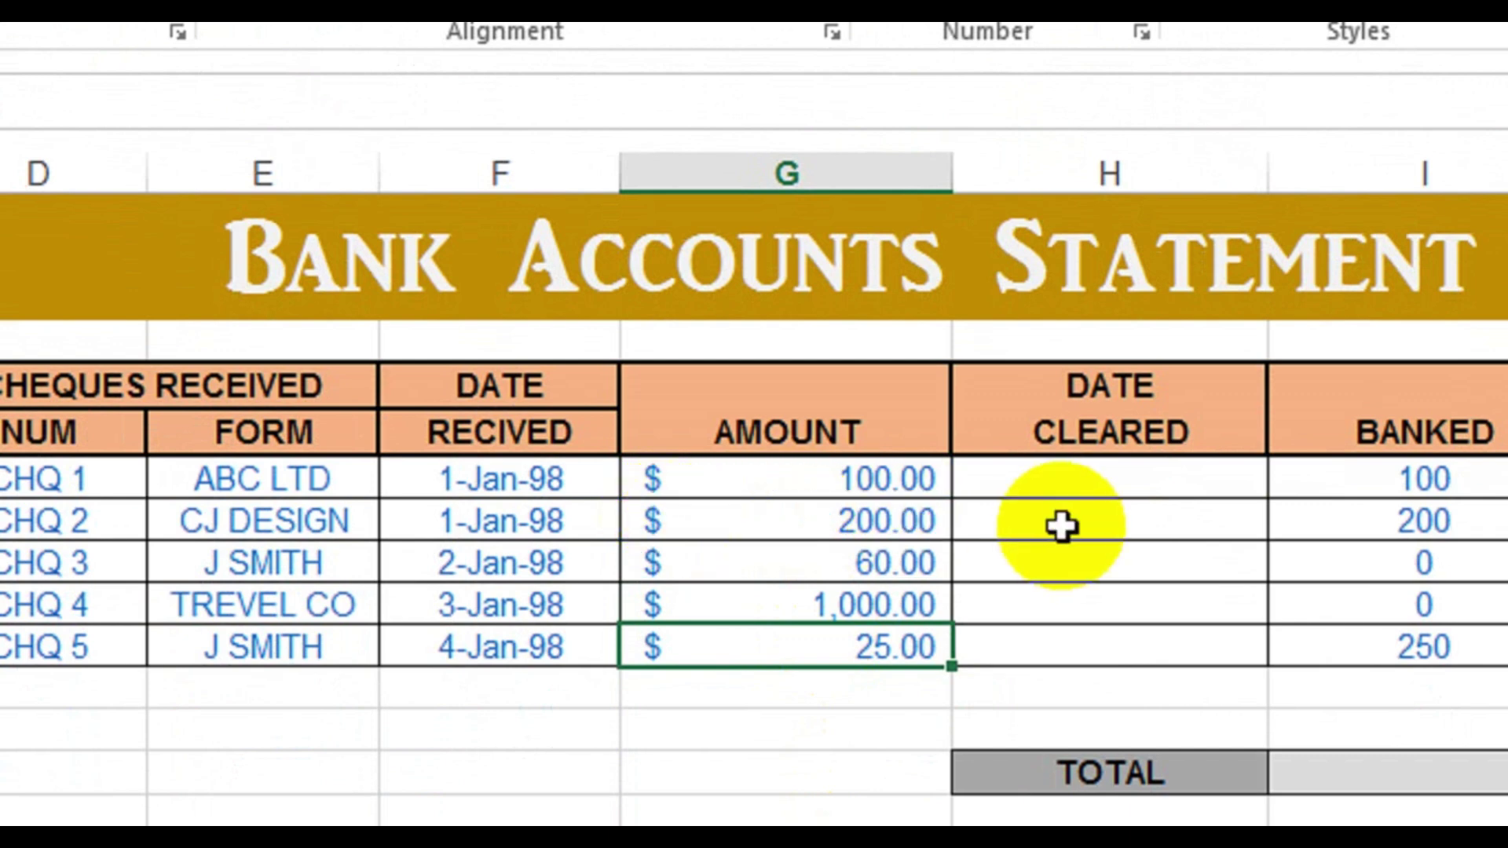
Step: Enter the cleared dates 2-Jan-98 for CHQ 1 and 5-Jan-98 for CHQ 2
click(1102, 477)
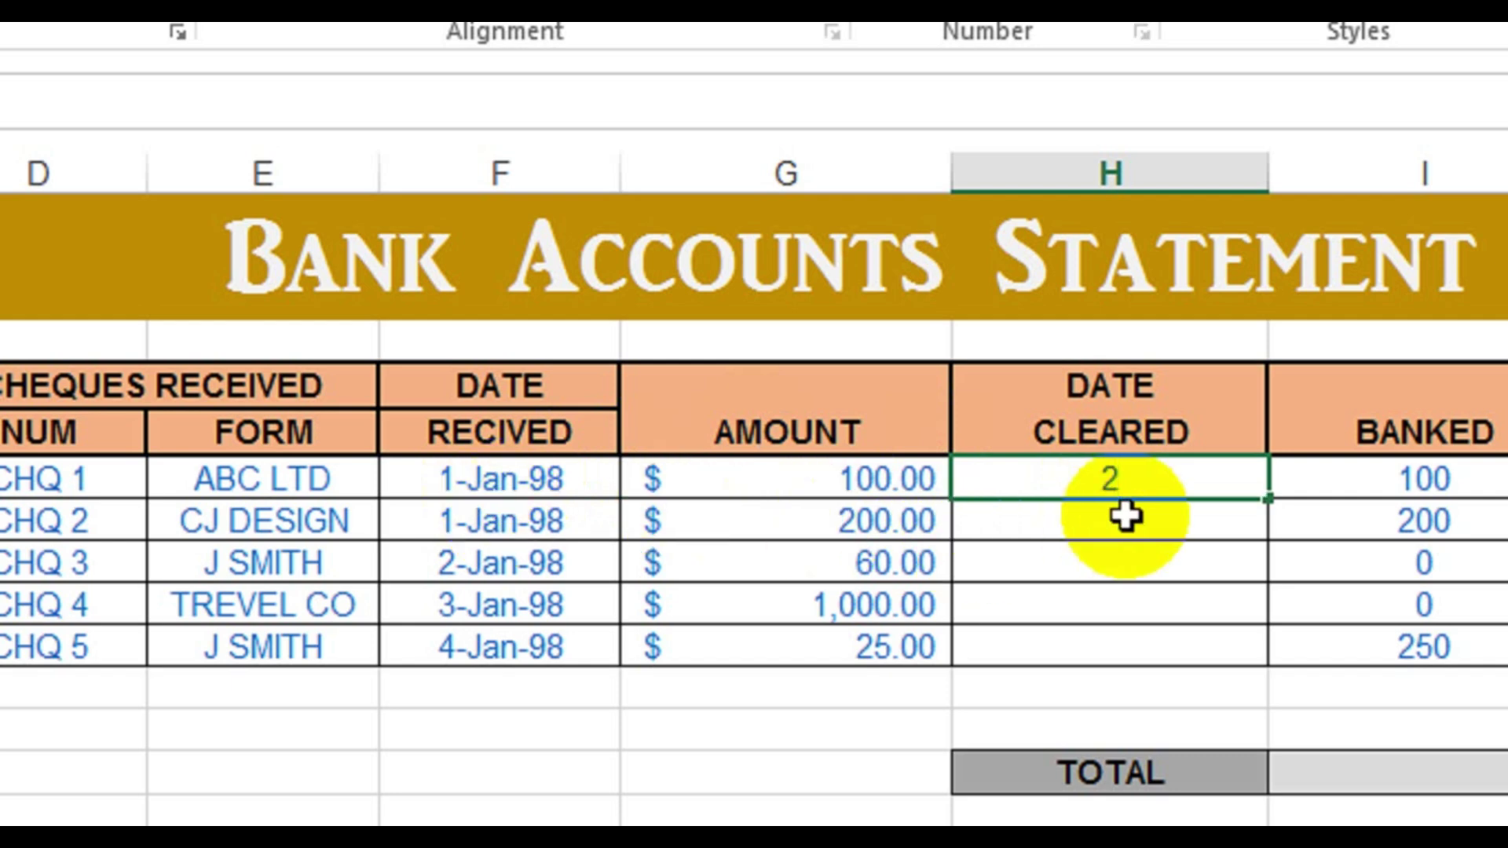
text(98)
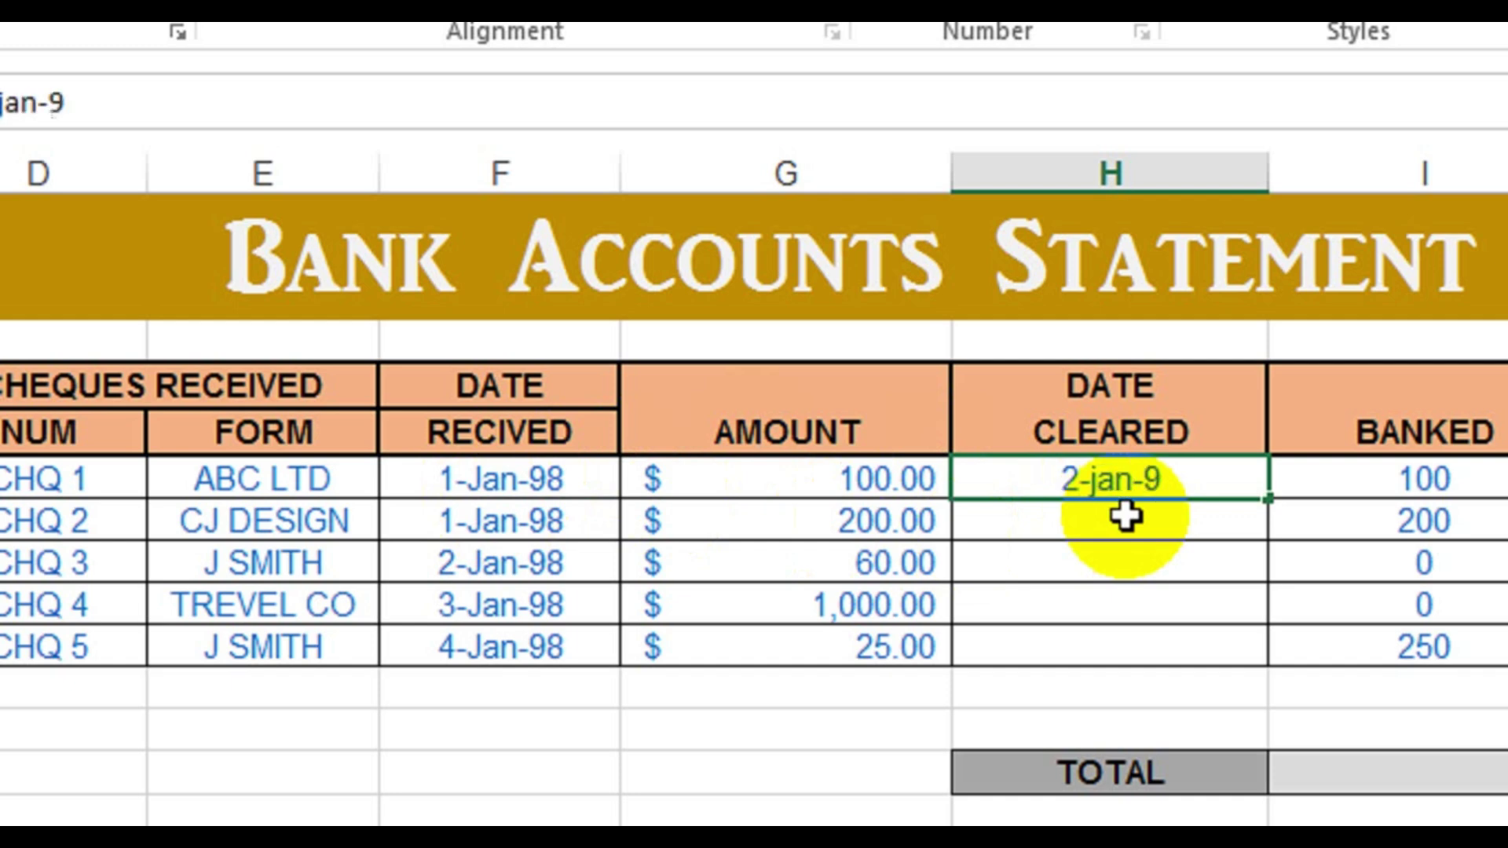
key(Return)
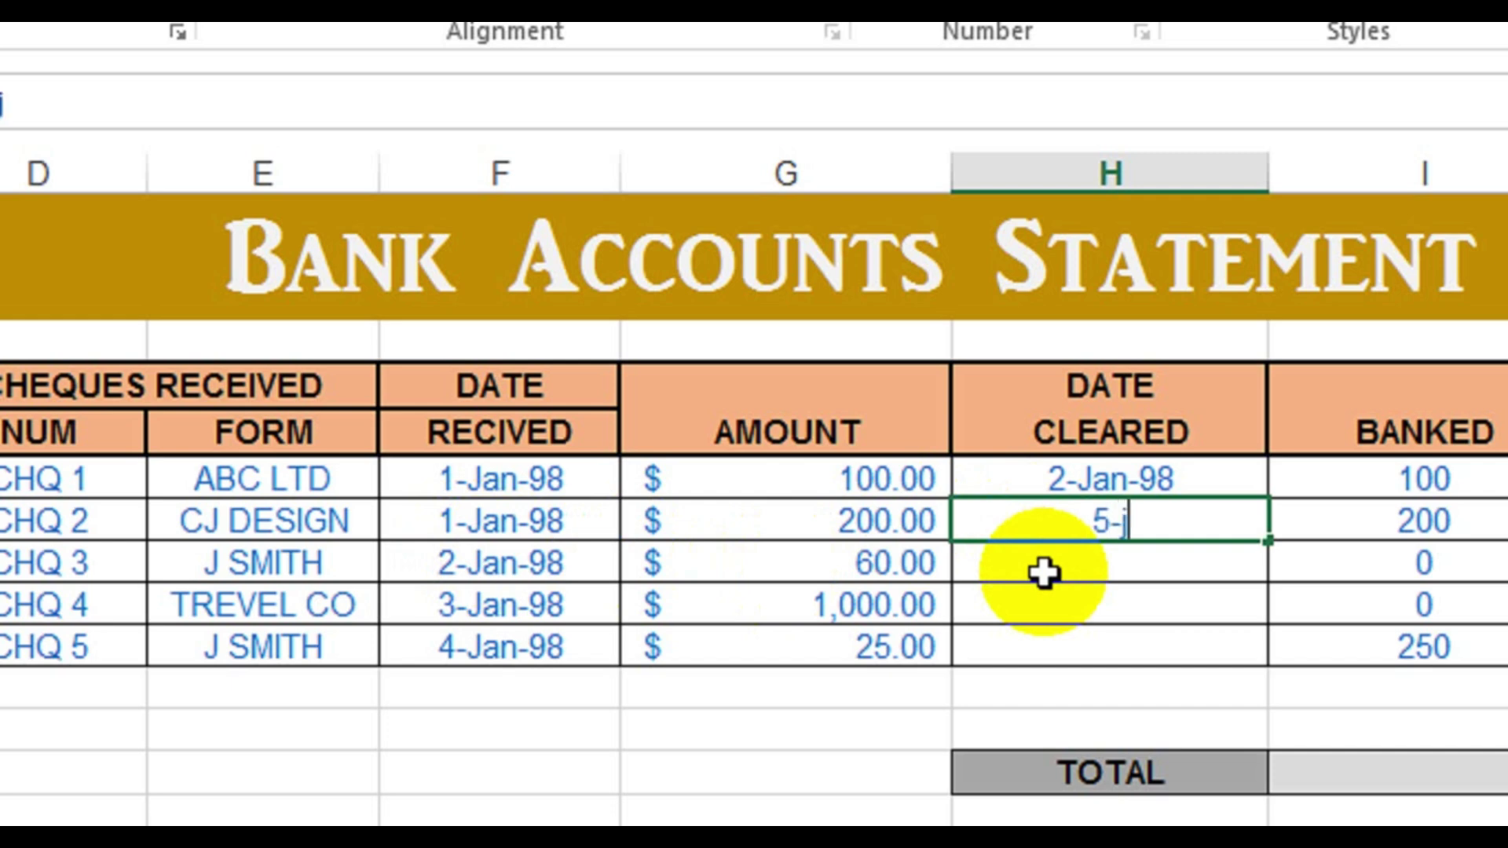
text(98)
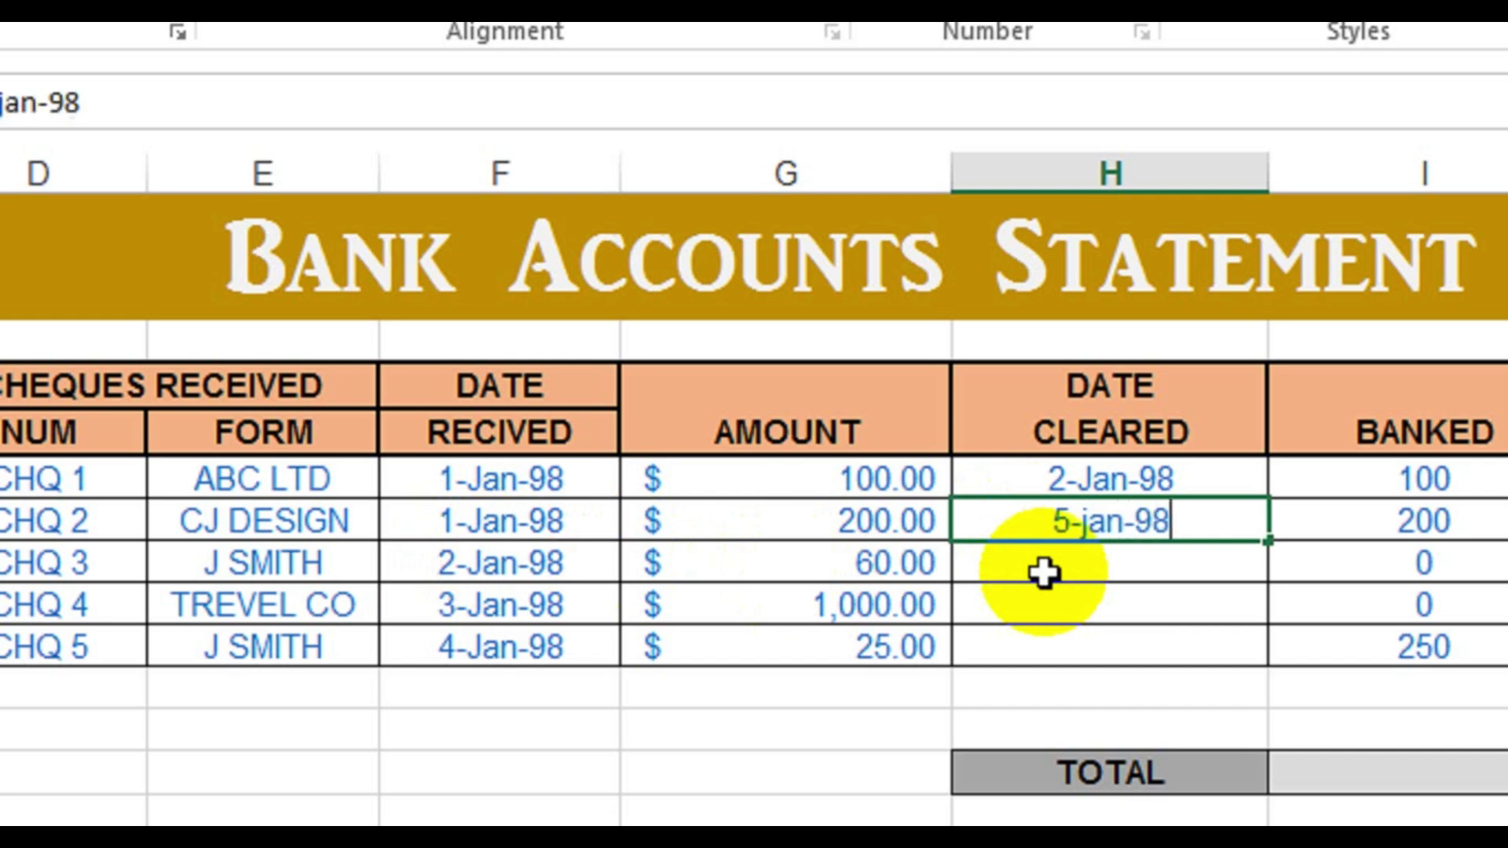
key(Return)
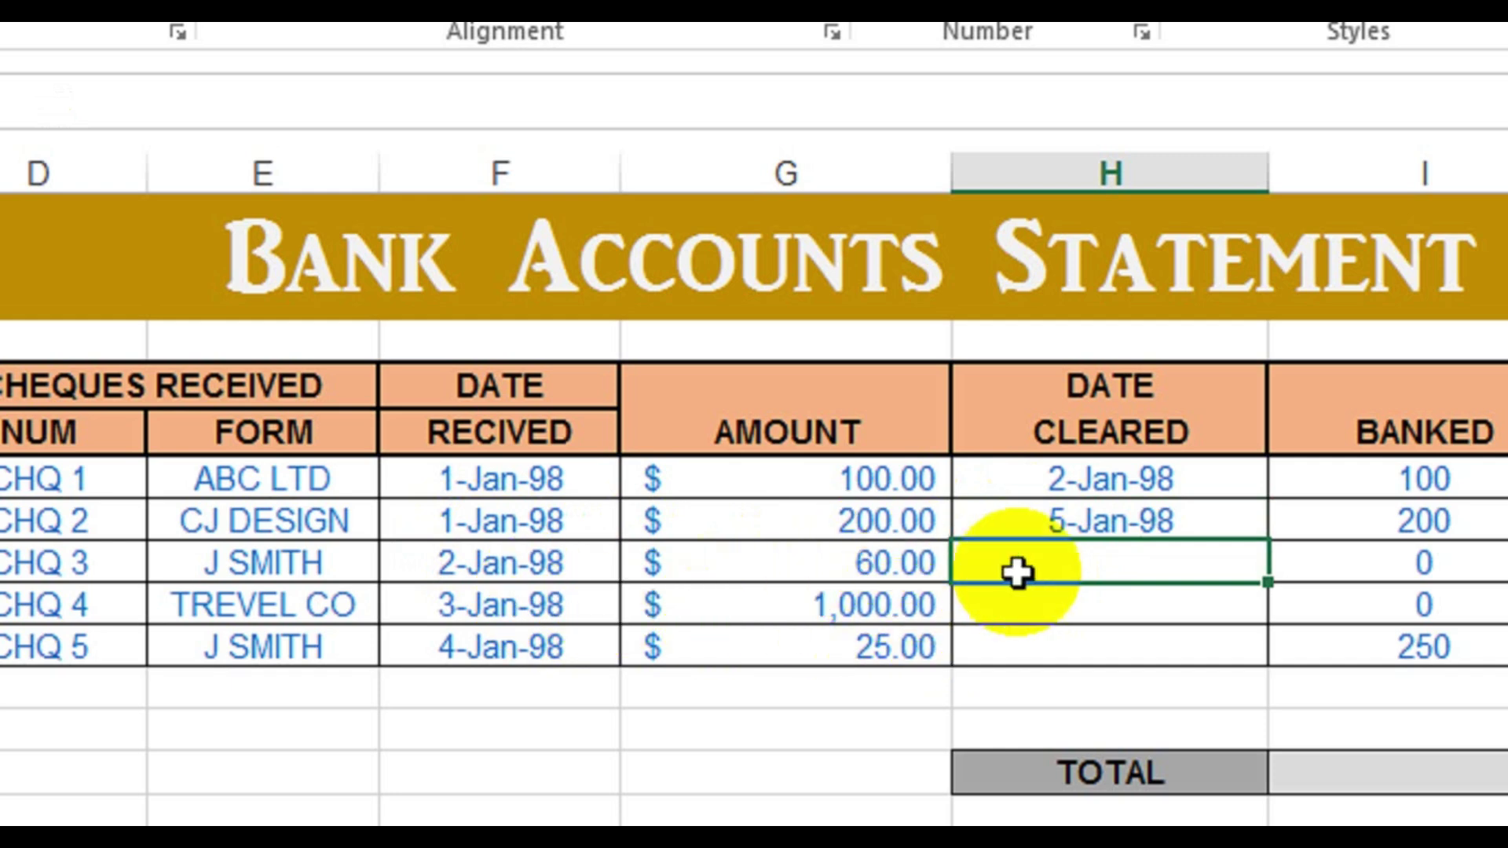
Step: Enter 5-Jan-98 as the cleared date for CHQ 5, leaving CHQ 3 and CHQ 4 blank
click(1104, 603)
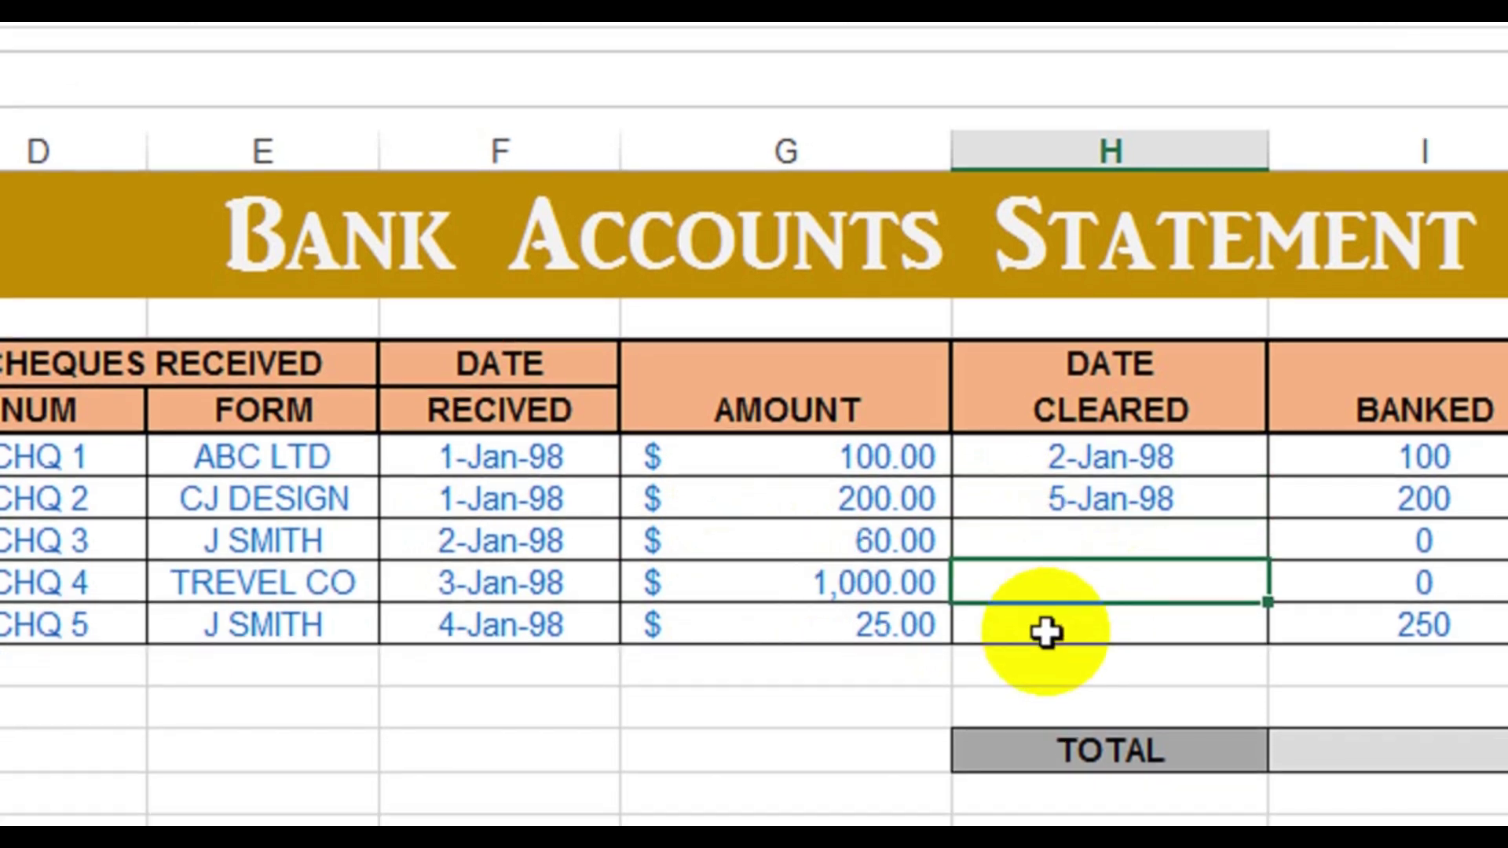
click(1045, 655)
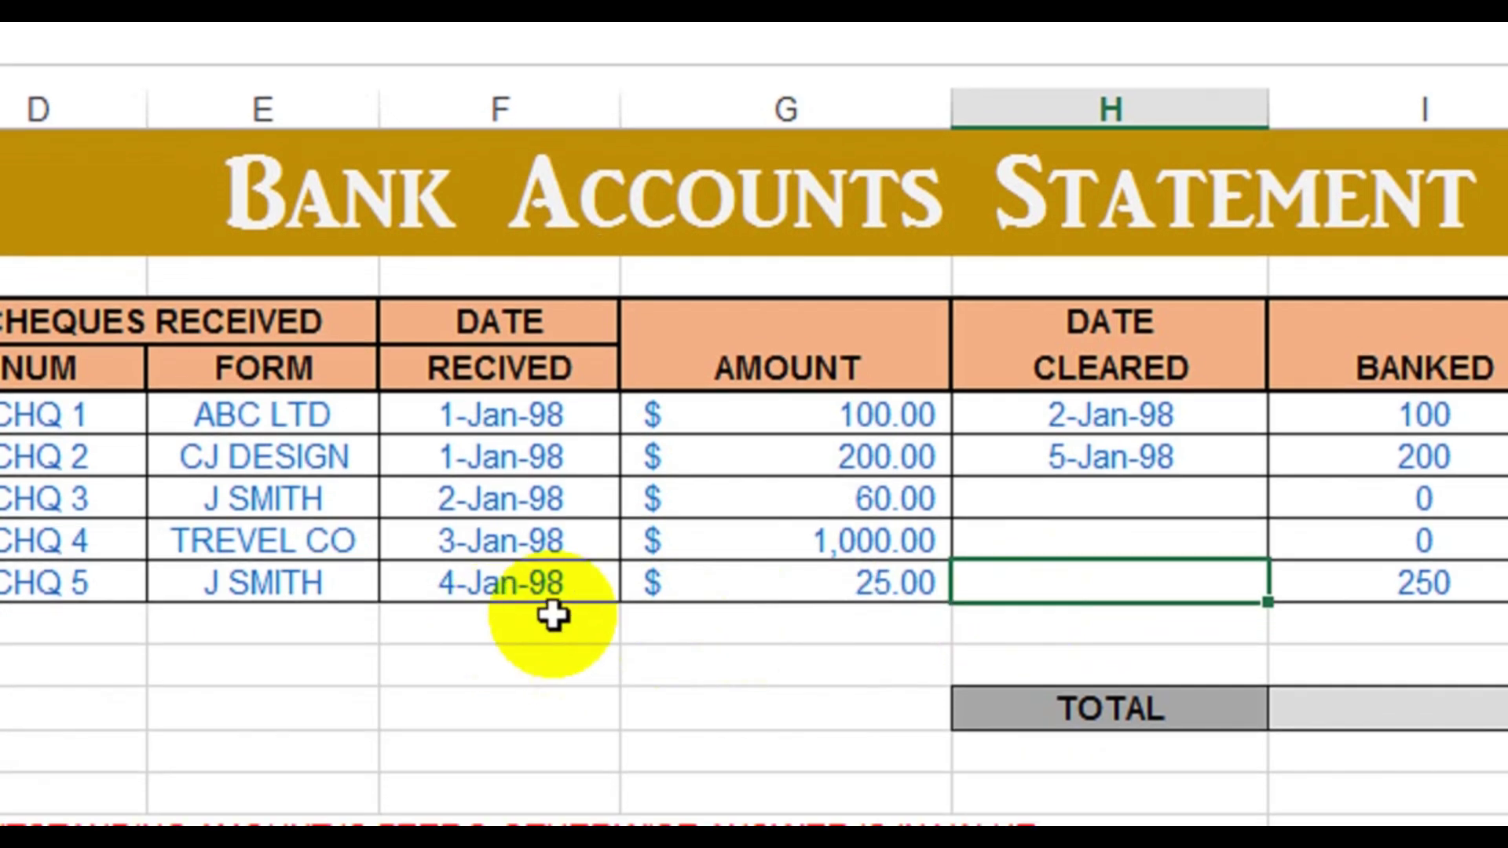
text(5-)
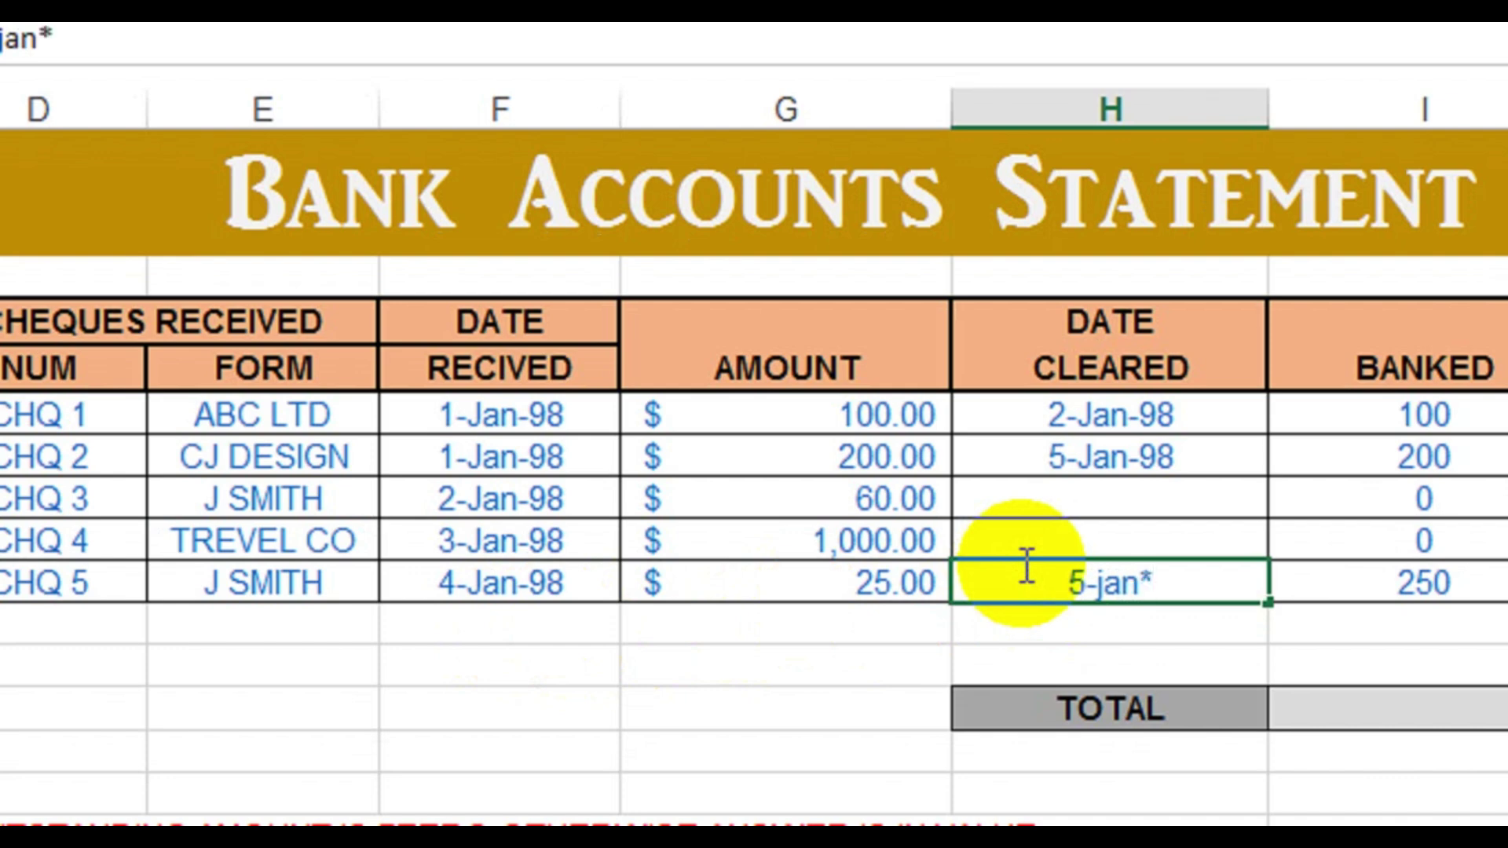
text(jan-)
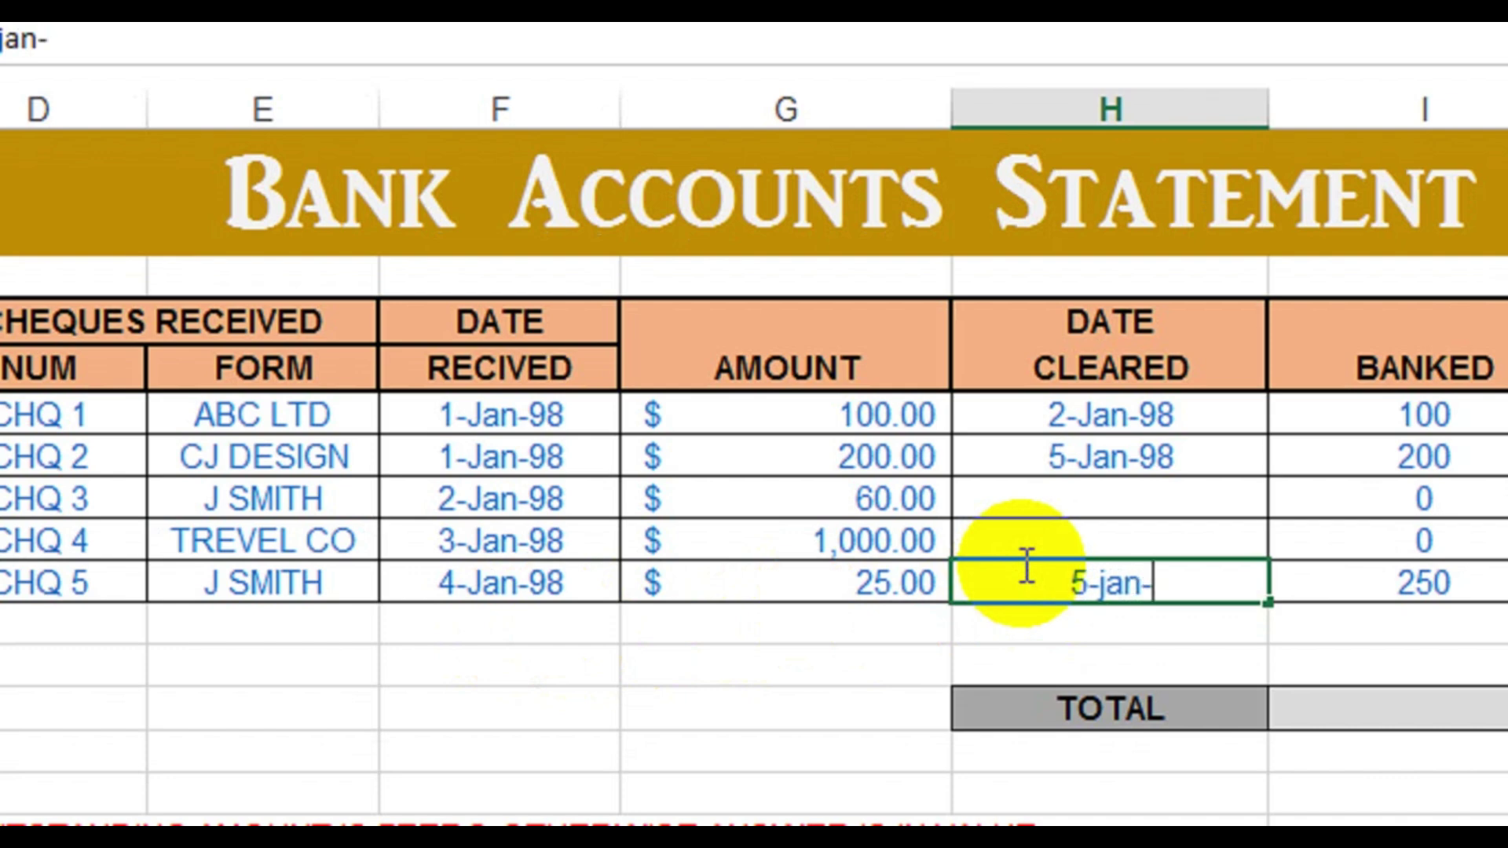
text(98)
key(Return)
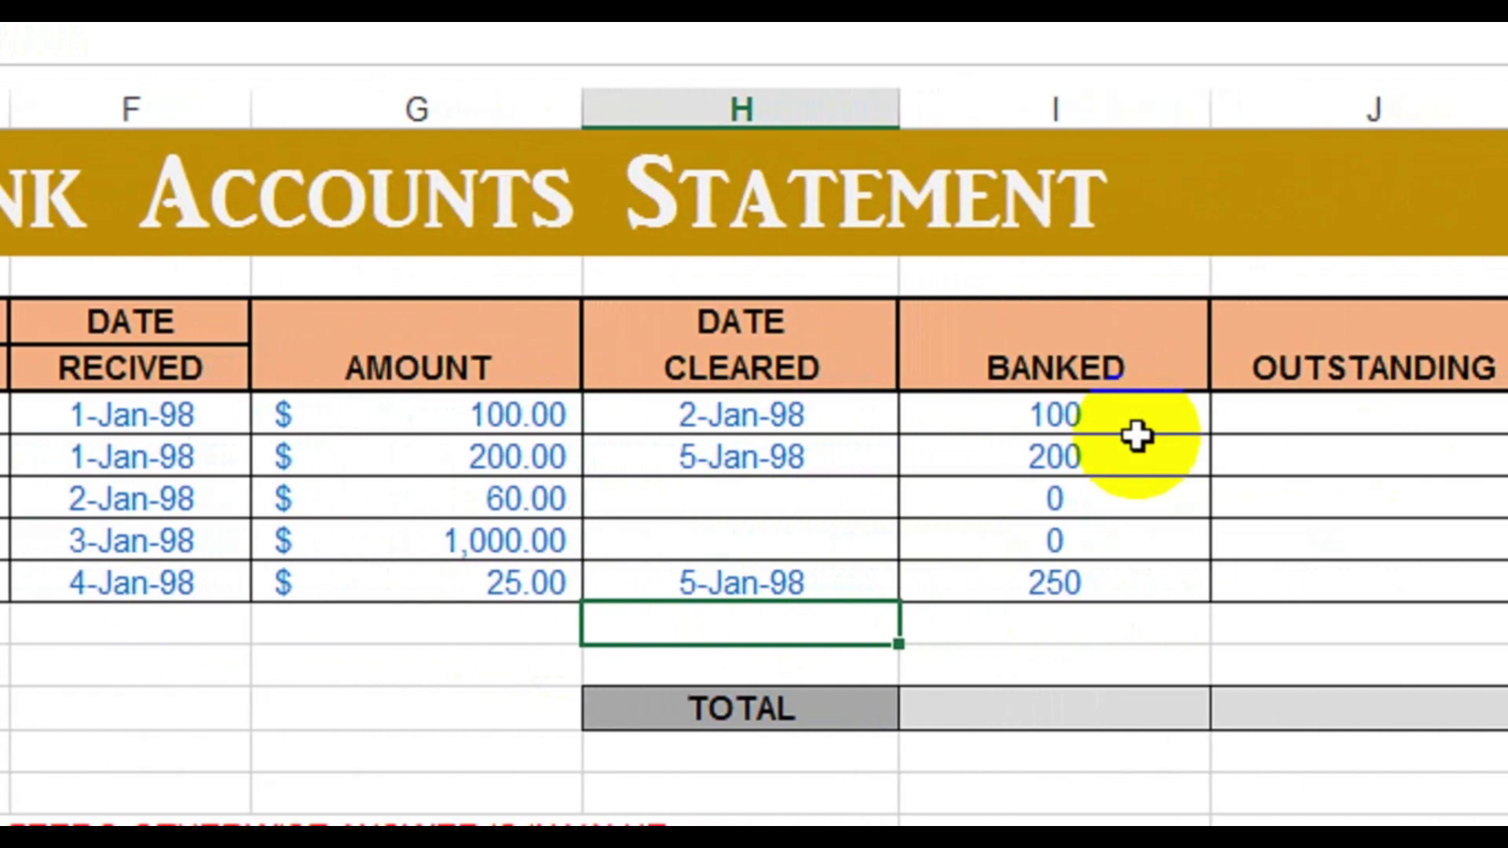
click(1130, 422)
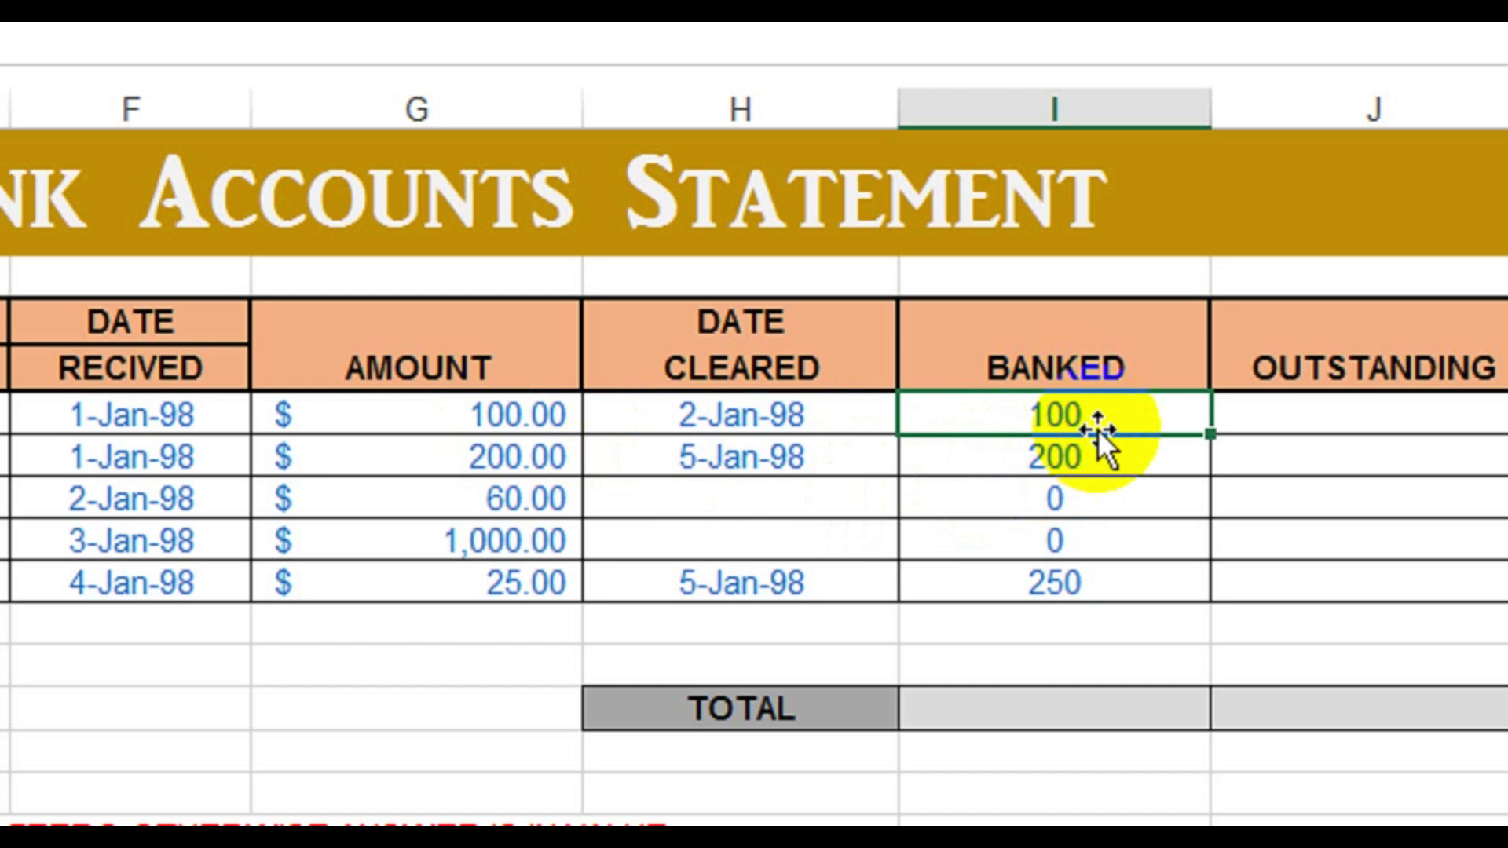
click(1090, 457)
click(1036, 503)
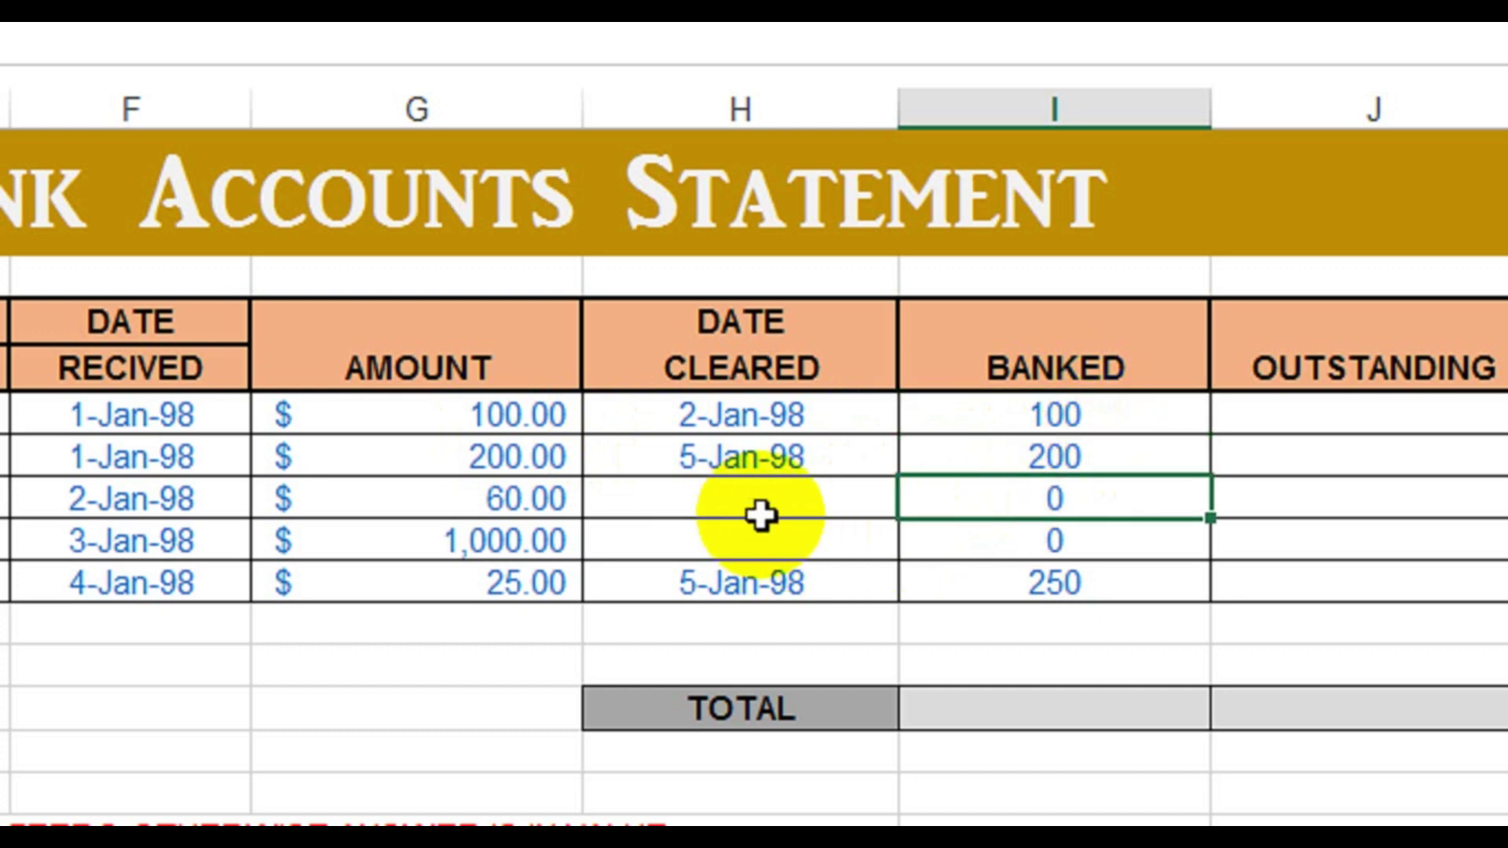
click(996, 553)
click(1017, 589)
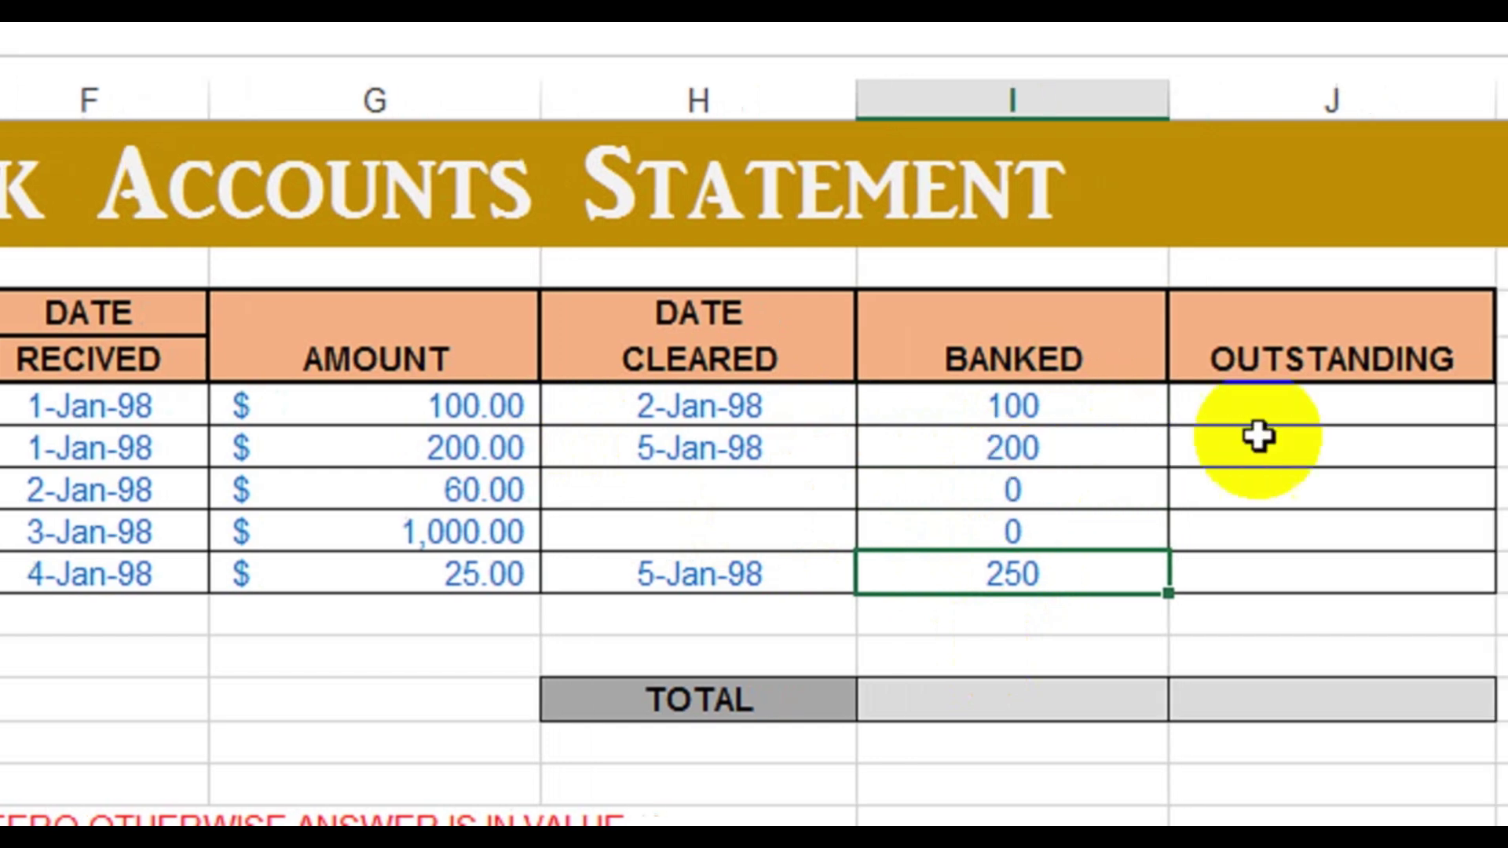
click(1390, 405)
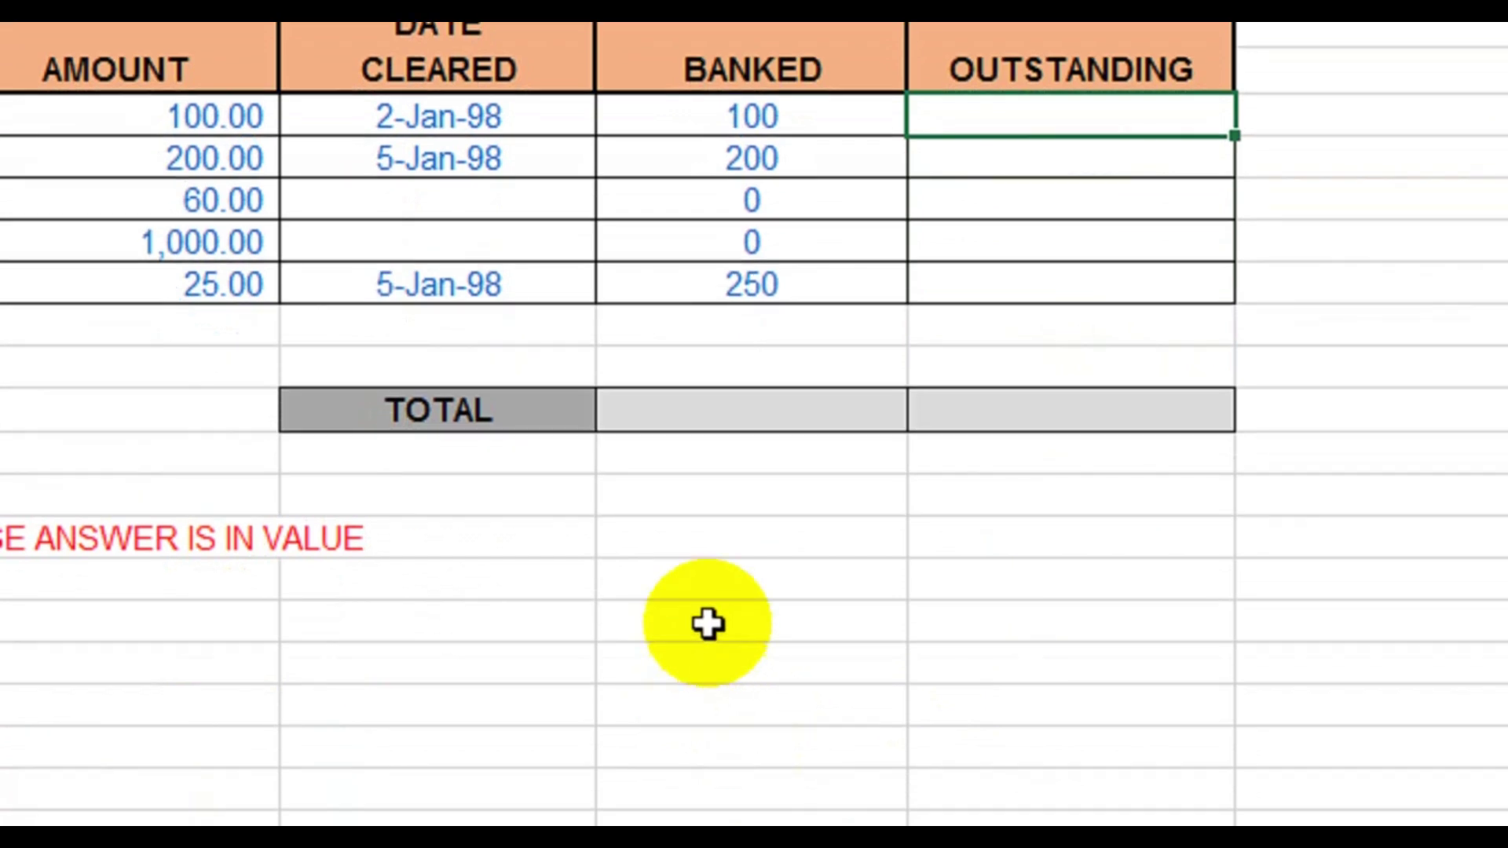
Step: Enter the test values 2 in H19 and 3 in H21 below the table, leaving H20 empty
click(691, 562)
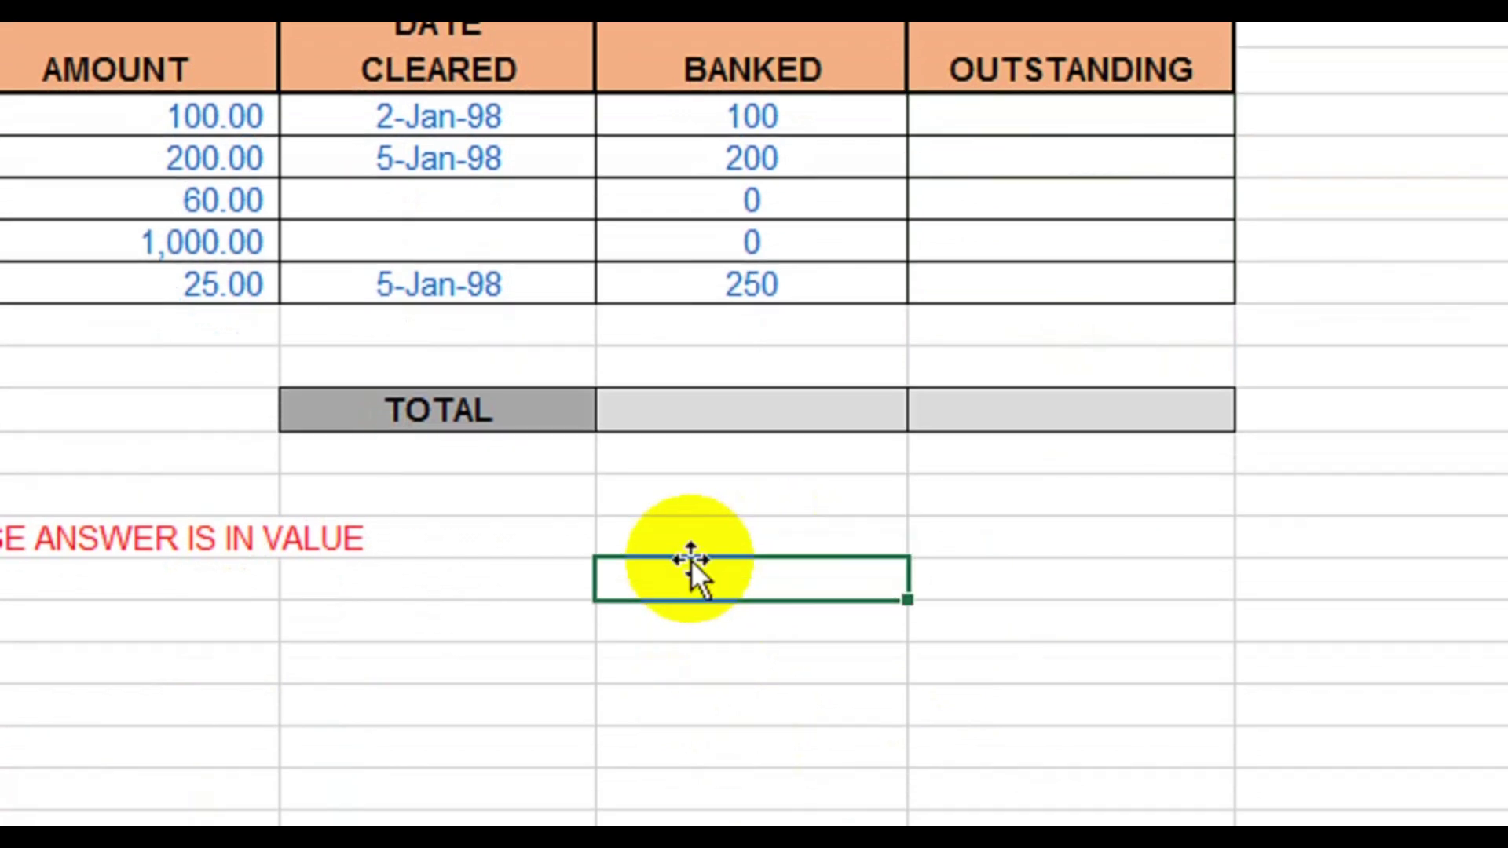
key(Left)
key(Down)
key(Up)
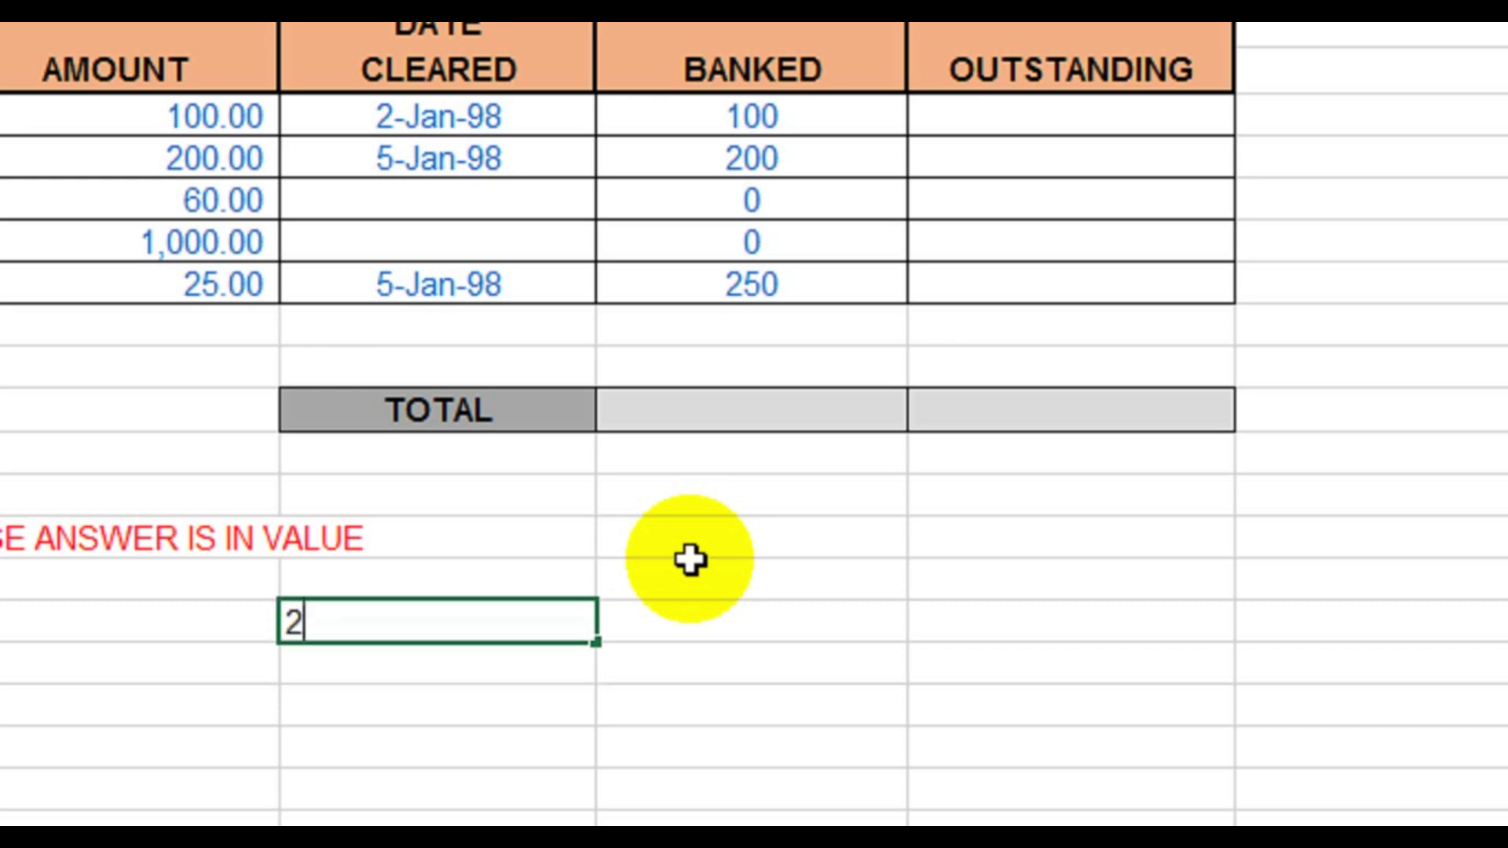
key(Down)
key(Down)
text(3)
key(Return)
Step: Enter the formula =ISBLANK(H19) in I19, beside the first test value
key(Right)
key(Up)
key(Up)
key(Up)
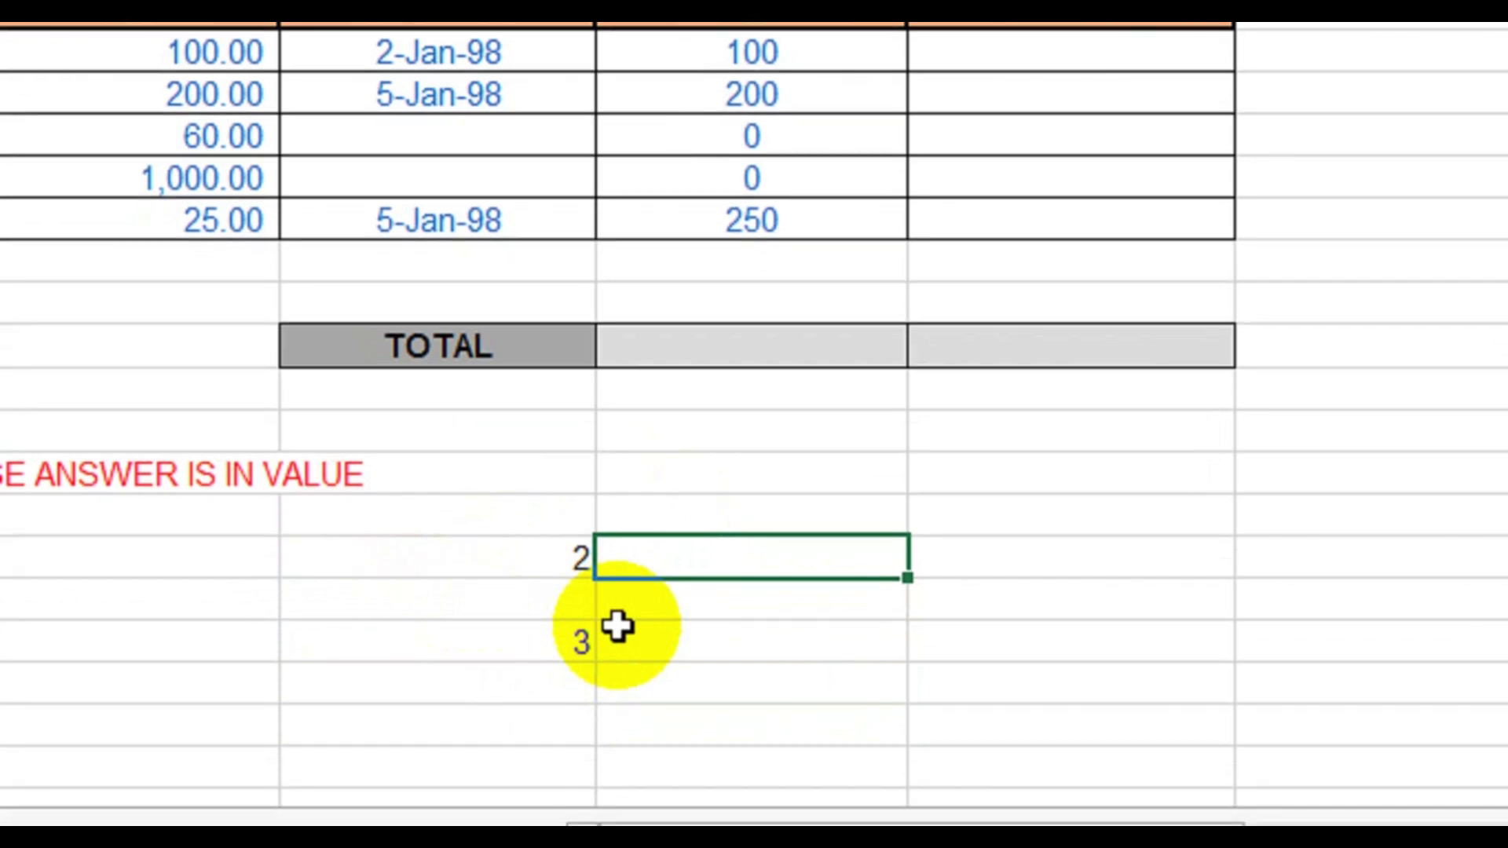
text(=isbl)
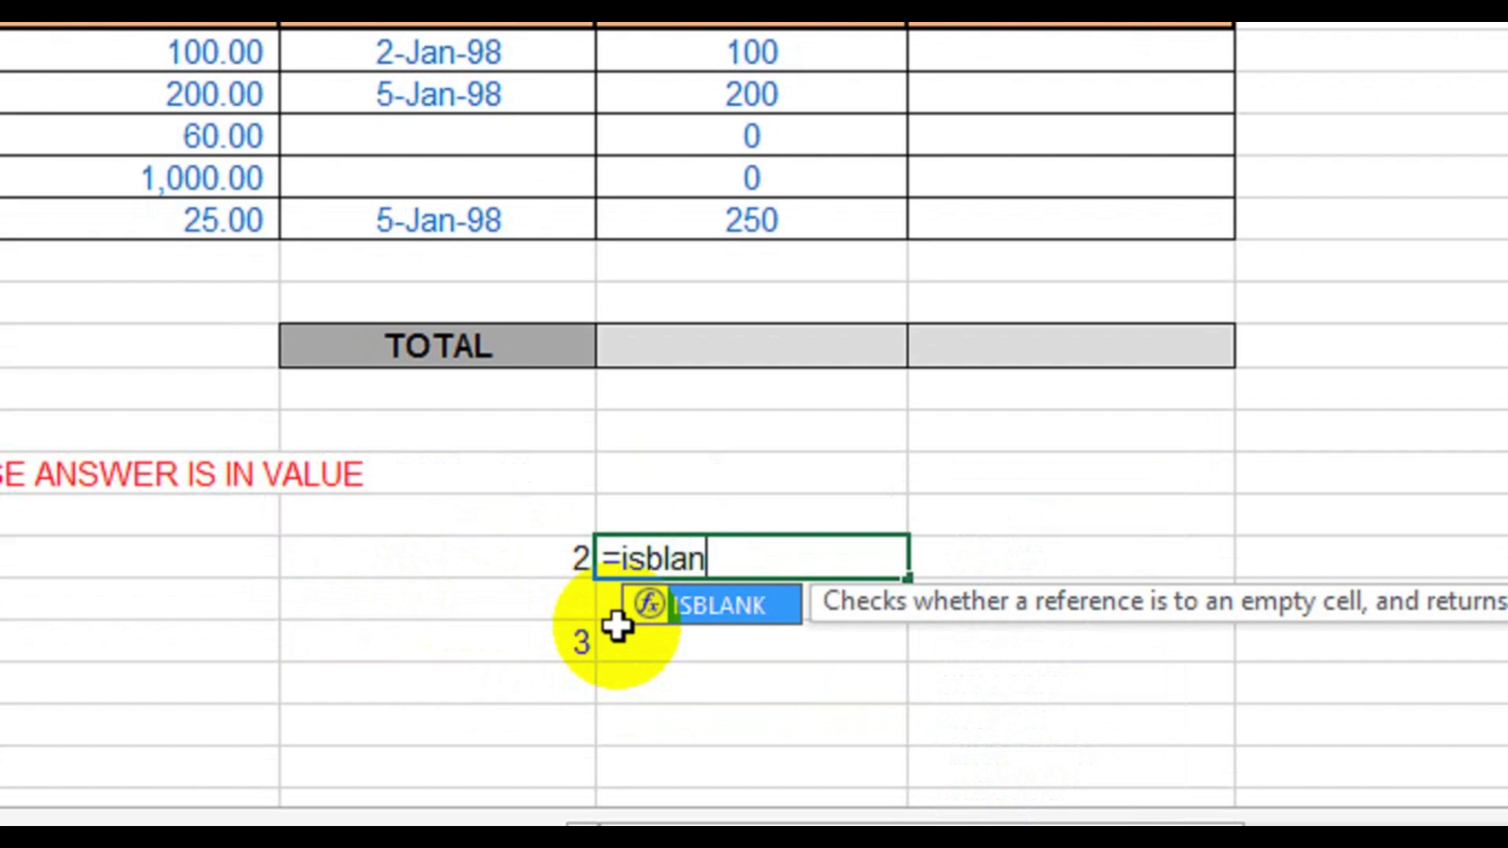
text(an)
key(Tab)
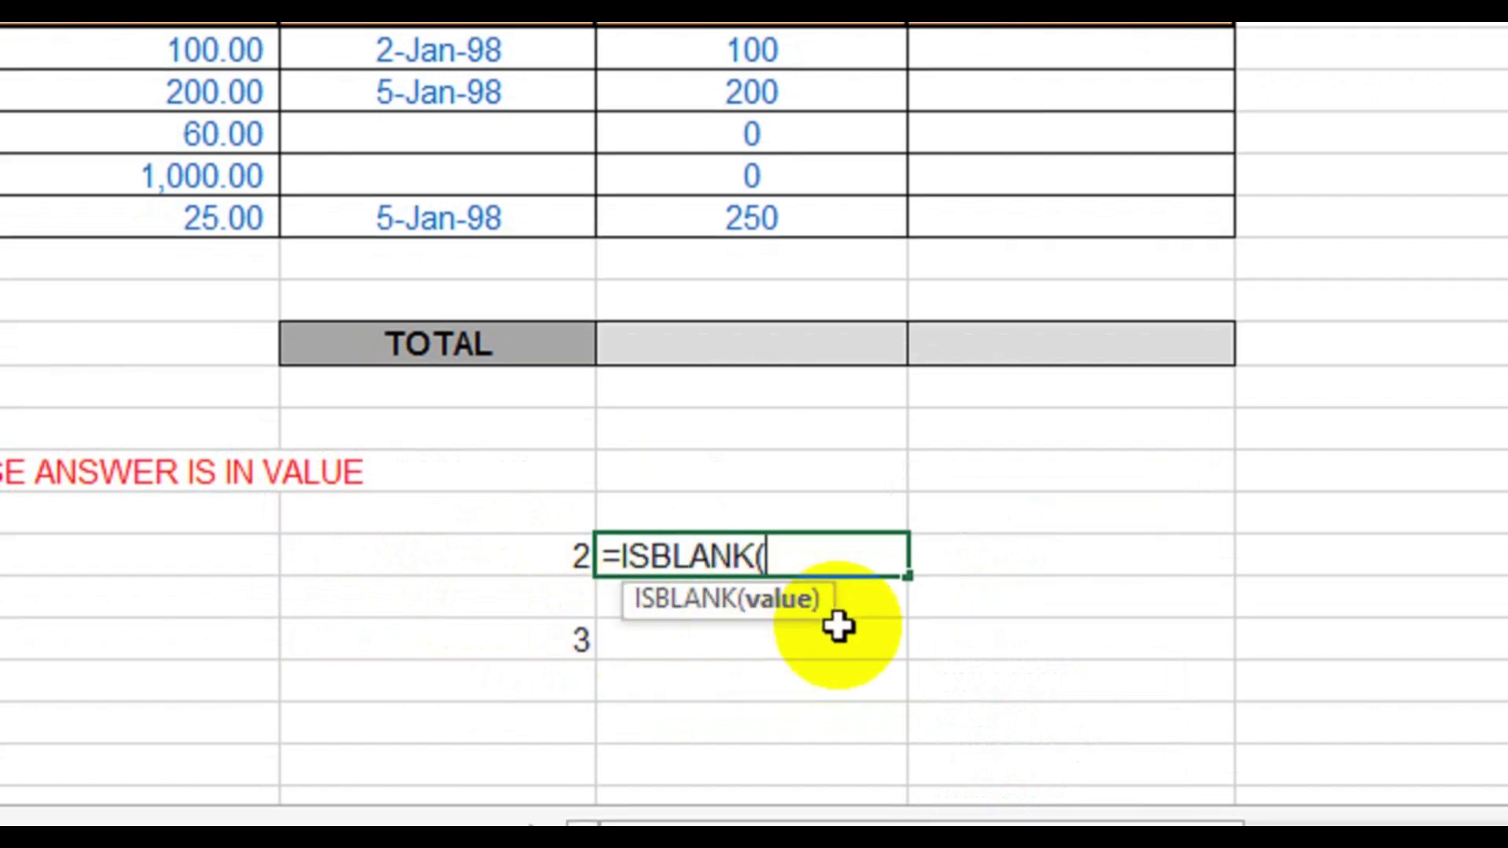
click(493, 562)
text())
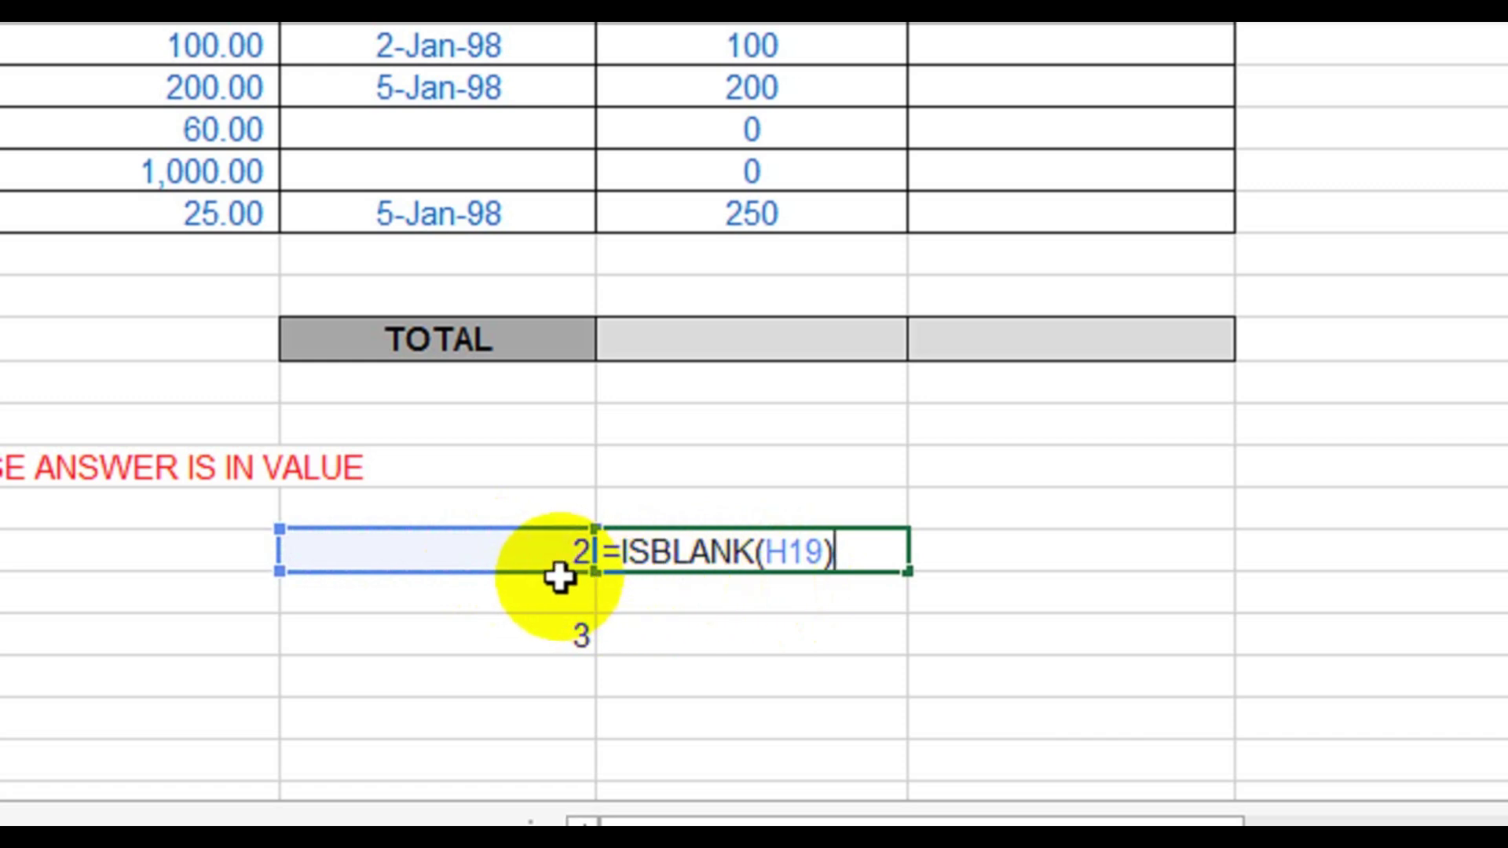
key(Return)
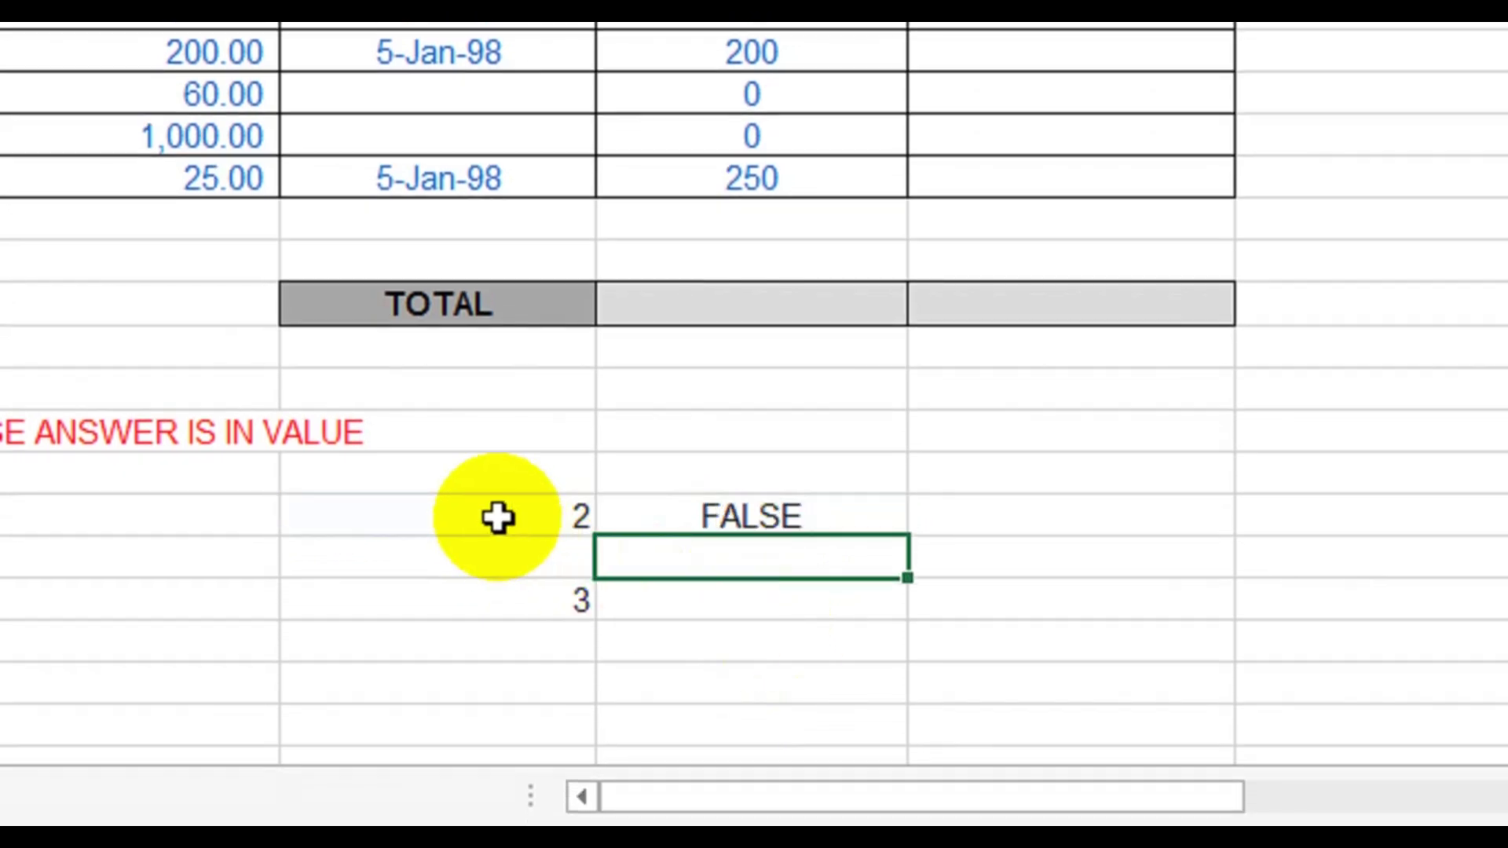
Step: Fill the ISBLANK formula down to I21 and inspect the copied formula beside the empty cell H20
click(755, 516)
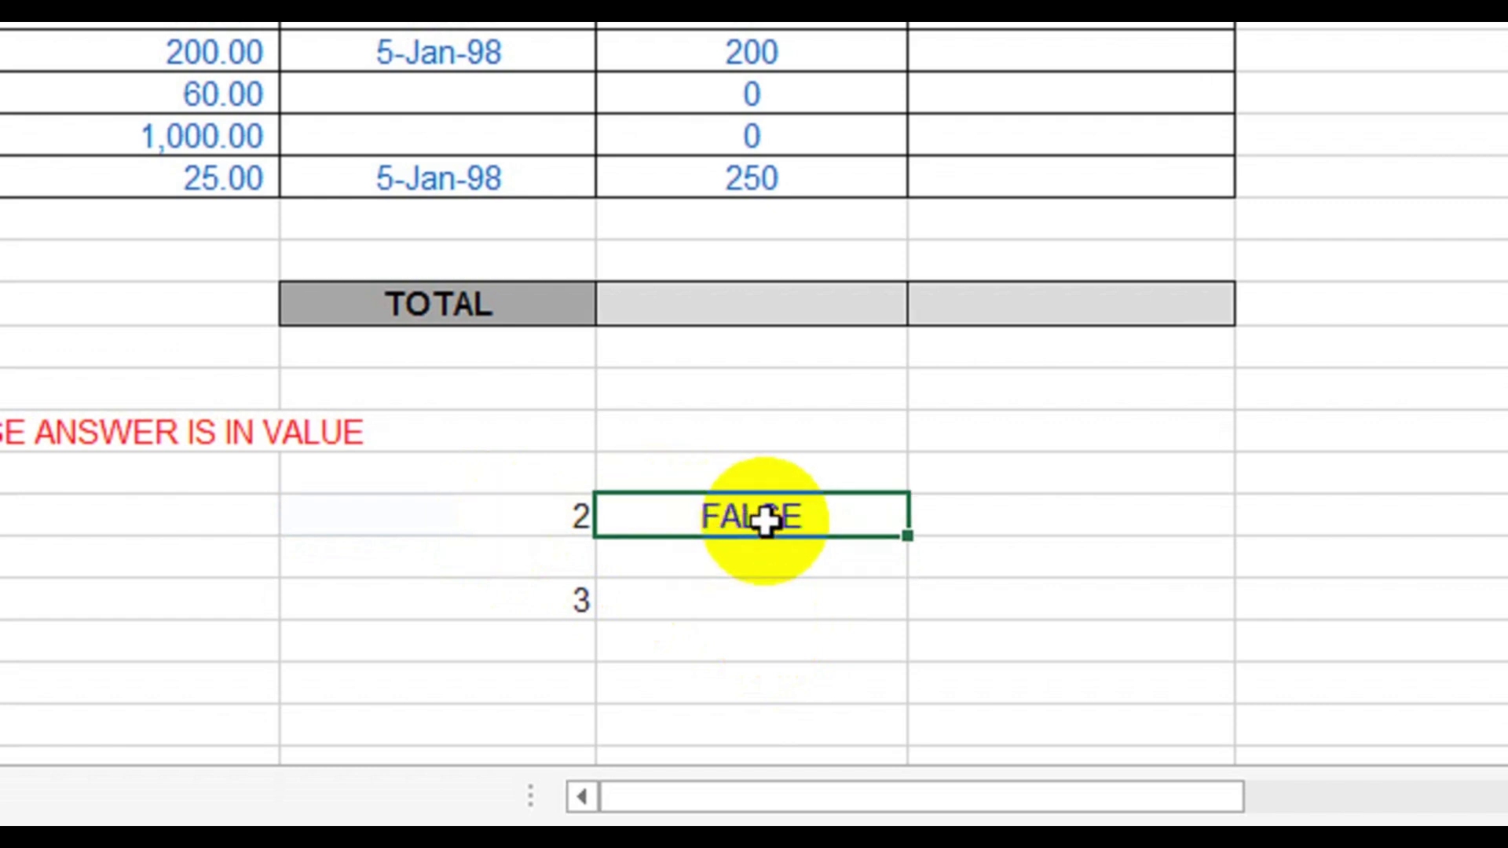
drag(903, 538, 906, 613)
click(740, 572)
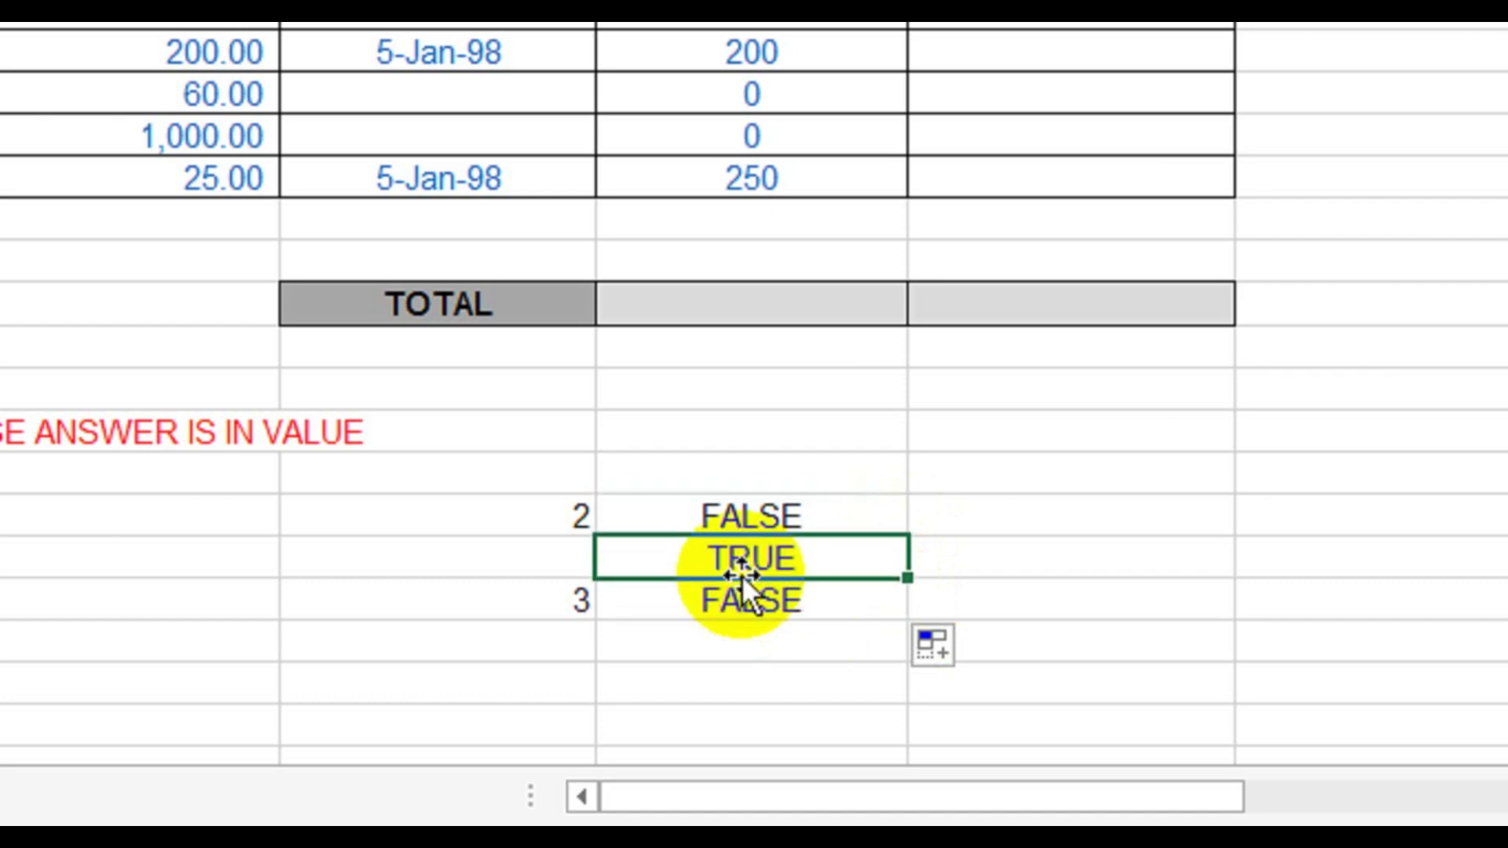
double_click(745, 561)
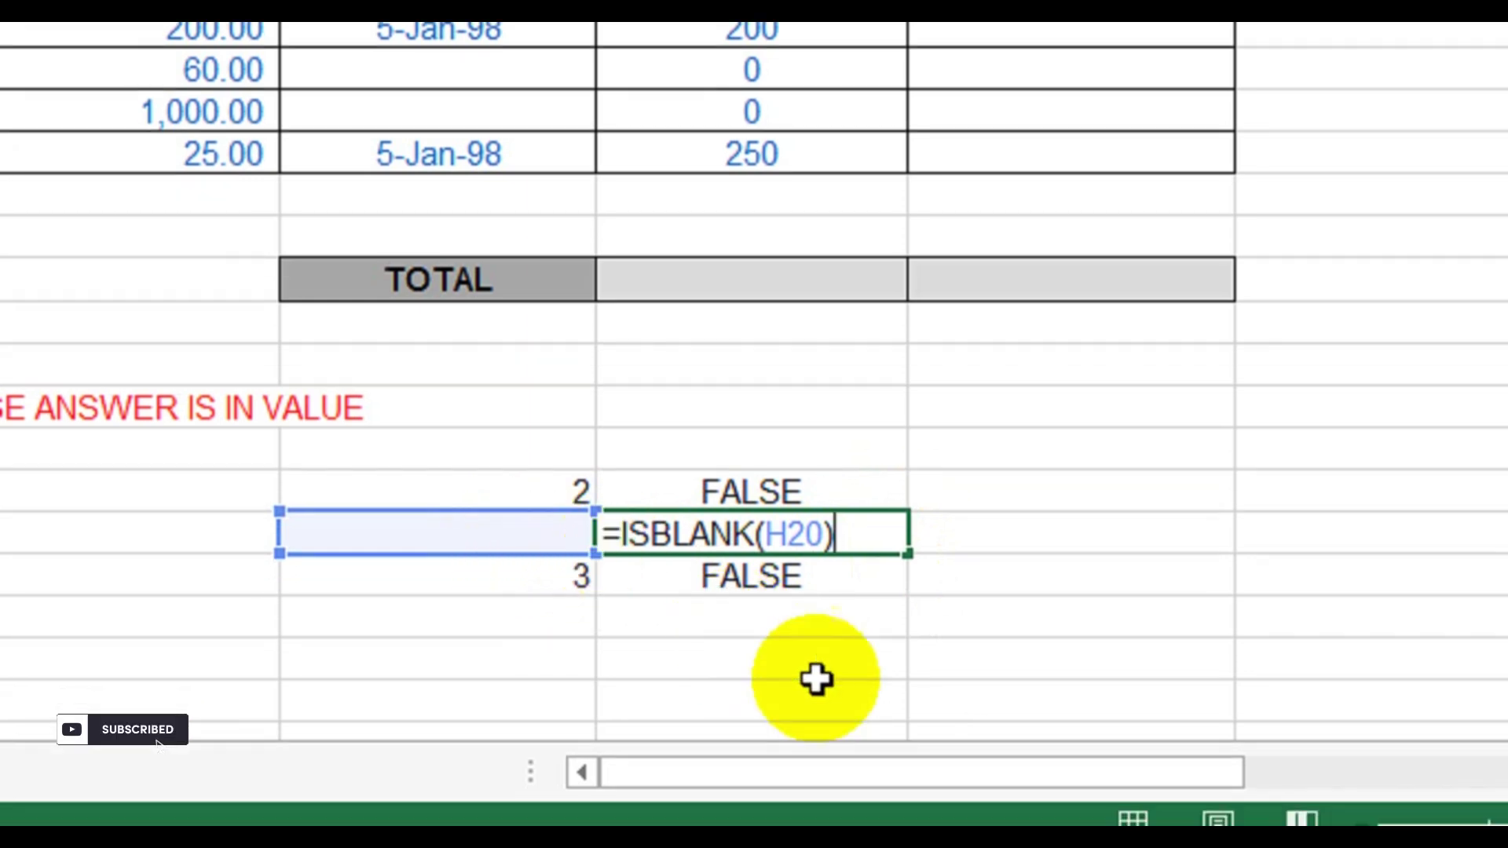
key(Return)
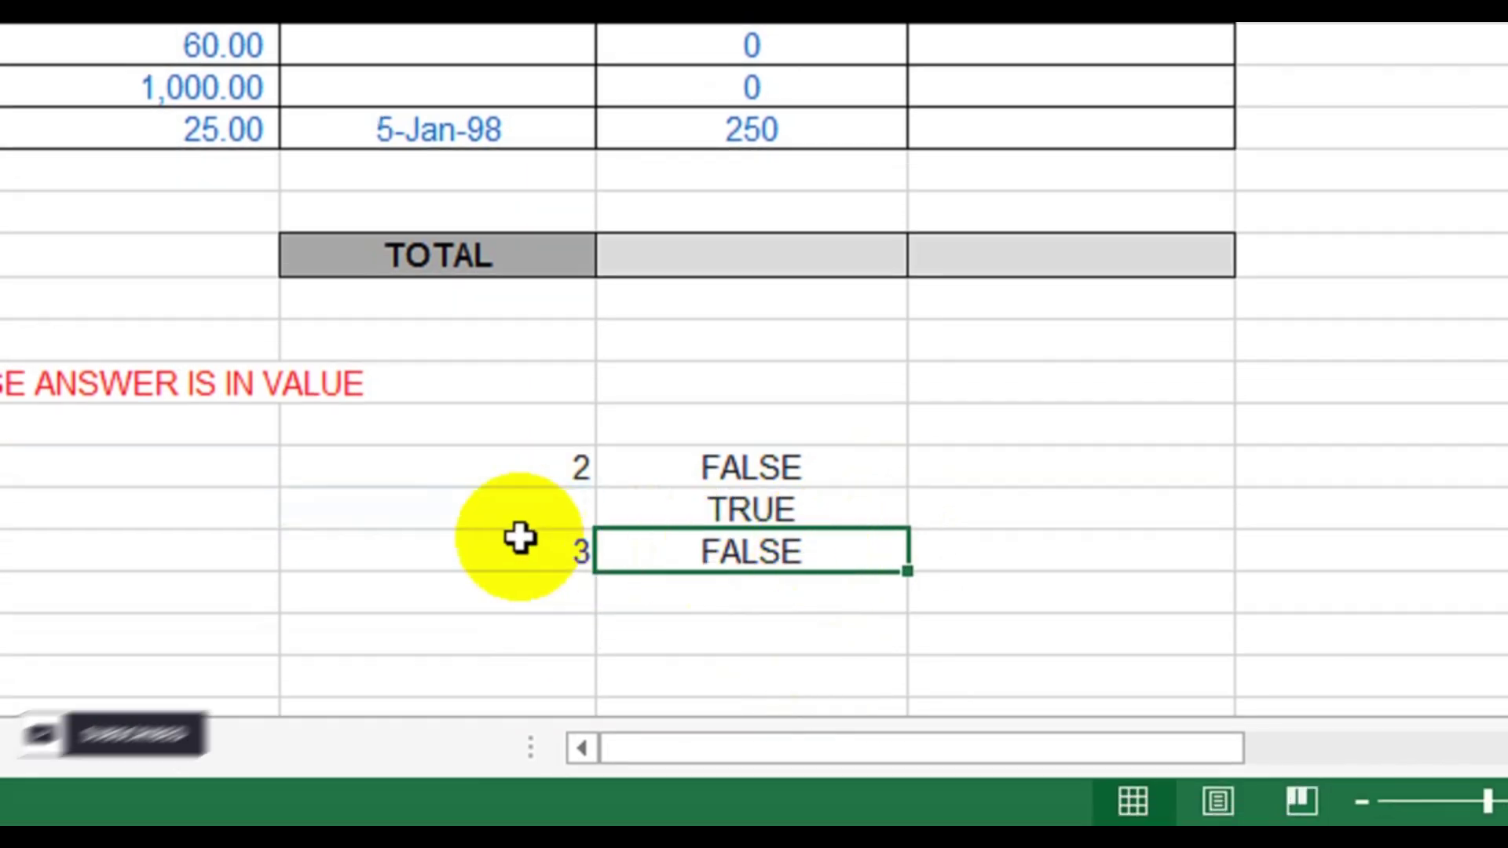
Step: Delete the test values and their ISBLANK formulas from H19:I21
click(504, 472)
key(shift+Down)
key(shift+Right)
key(shift+Down)
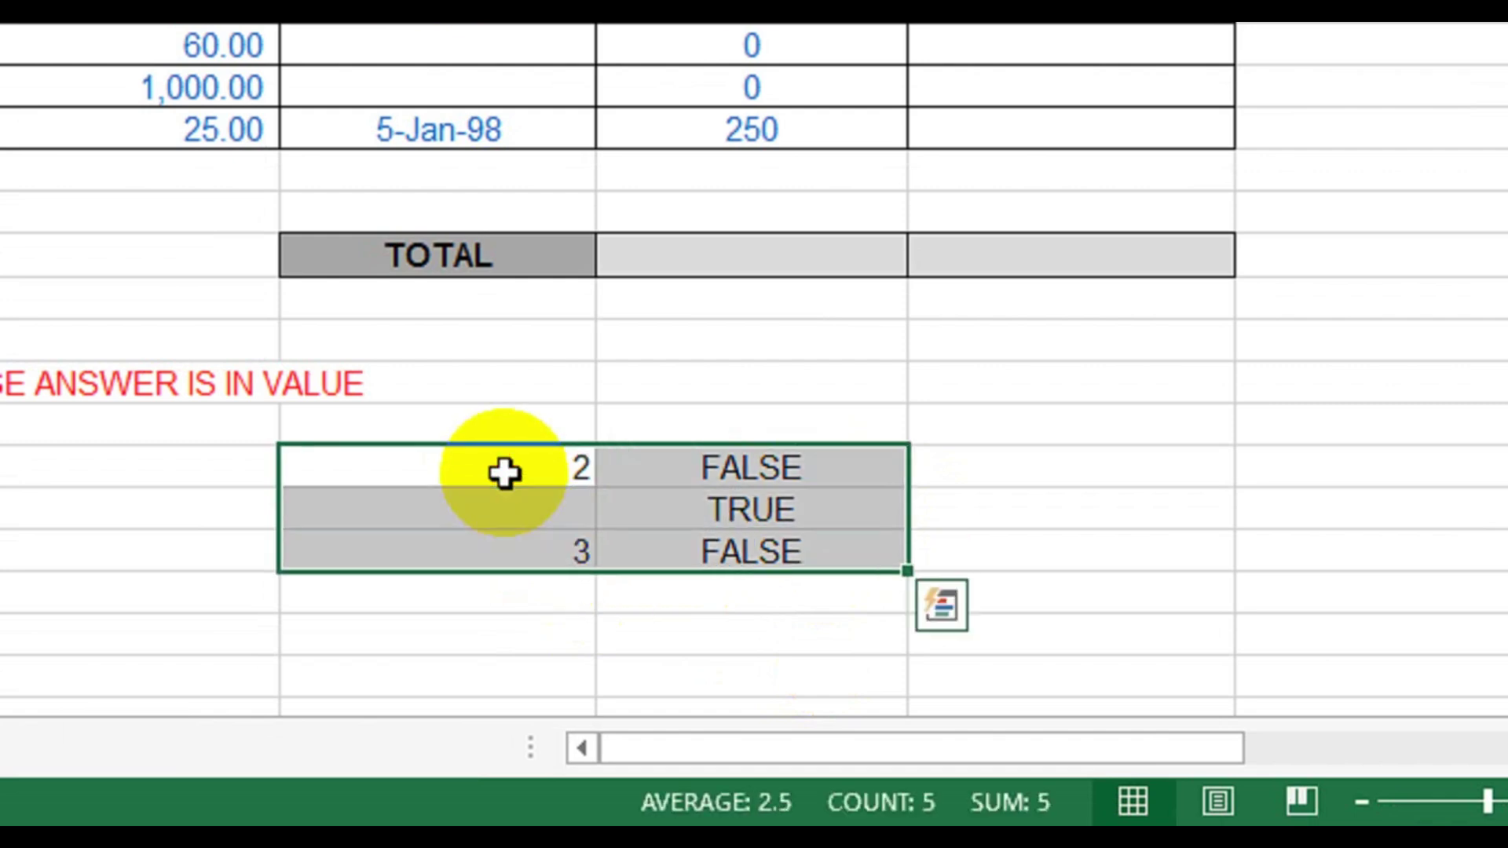
key(Delete)
Step: Enter the formula =IF(ISBLANK(H7),G7,0) in J7, the first cell of the OUTSTANDING column
key(Up)
key(Up)
key(Up)
key(Up)
key(Up)
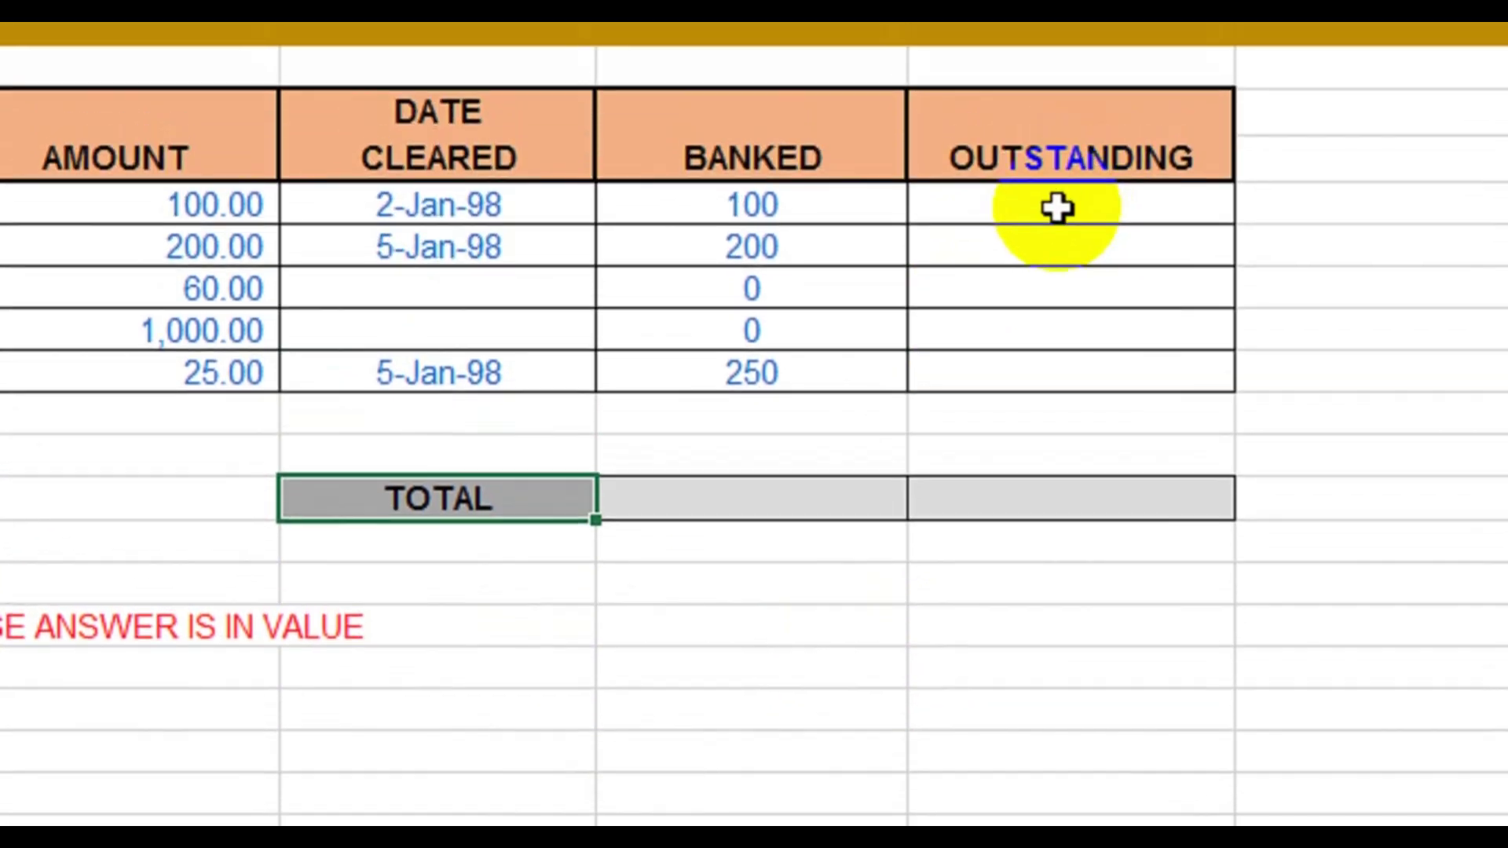
click(1056, 224)
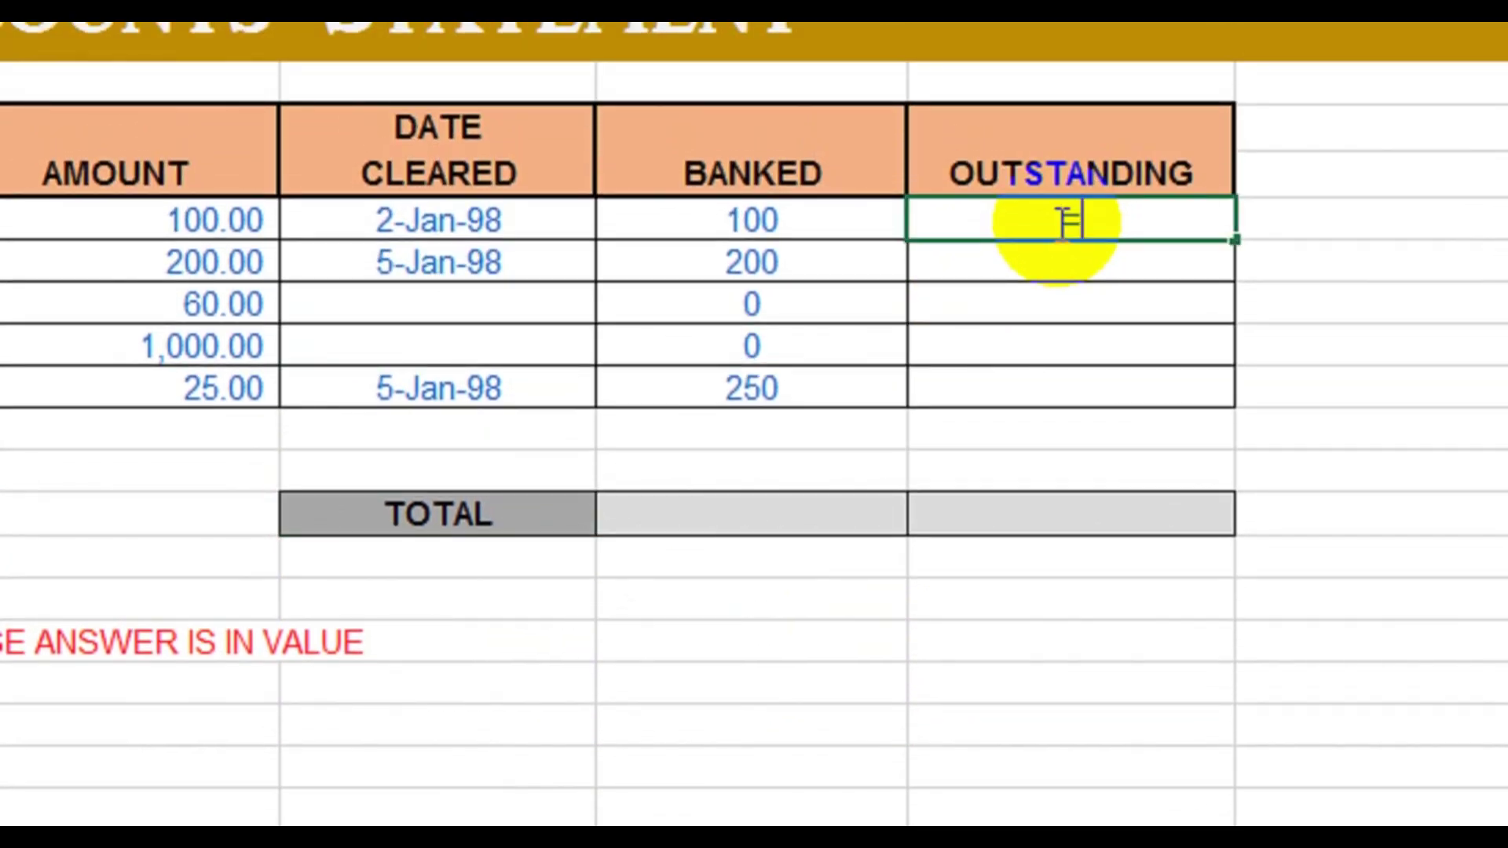
text(=if()
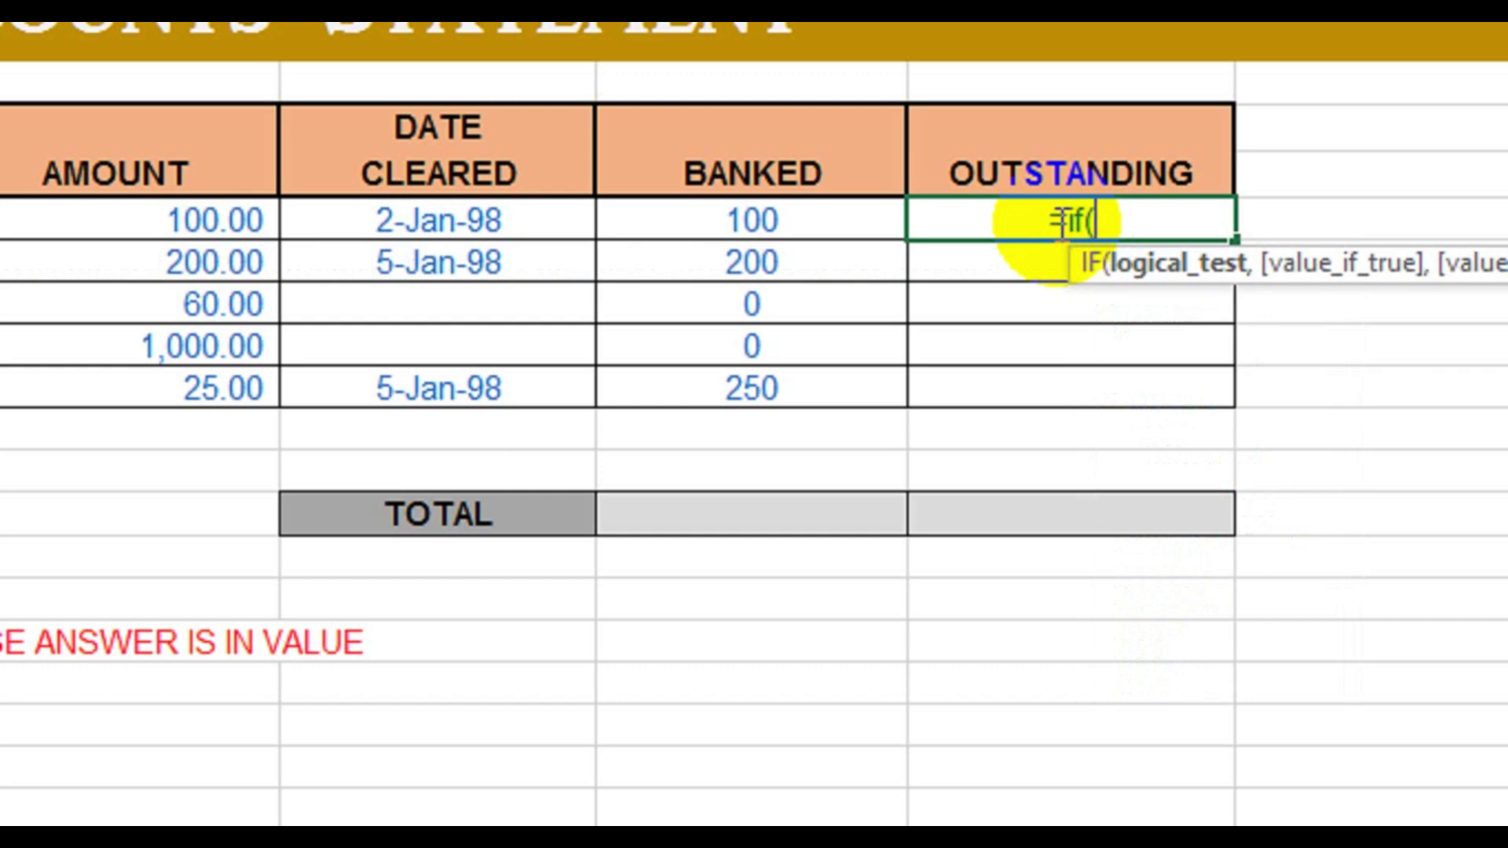
text(isbl)
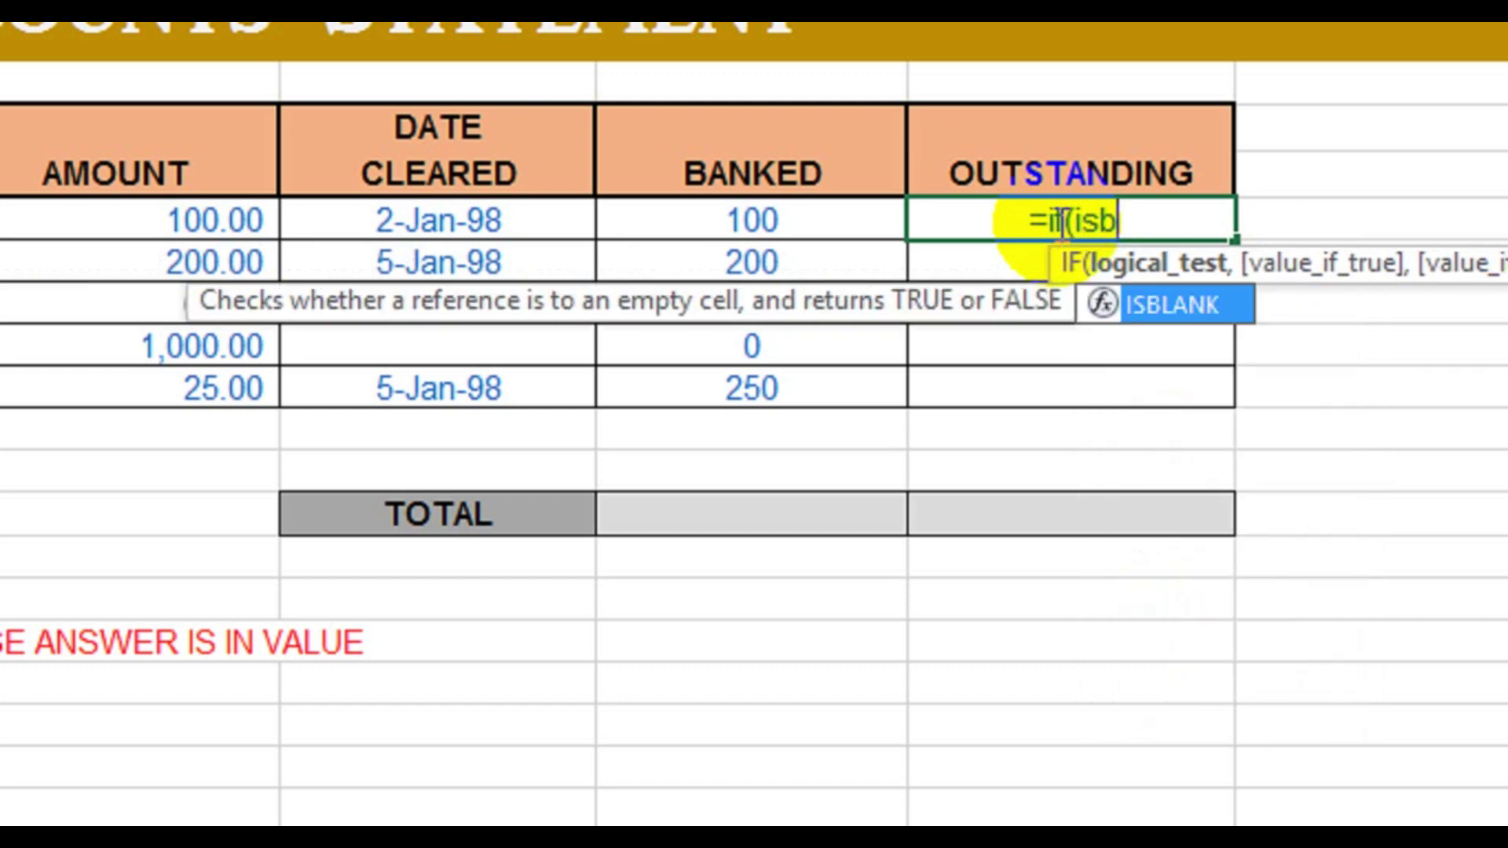
key(Tab)
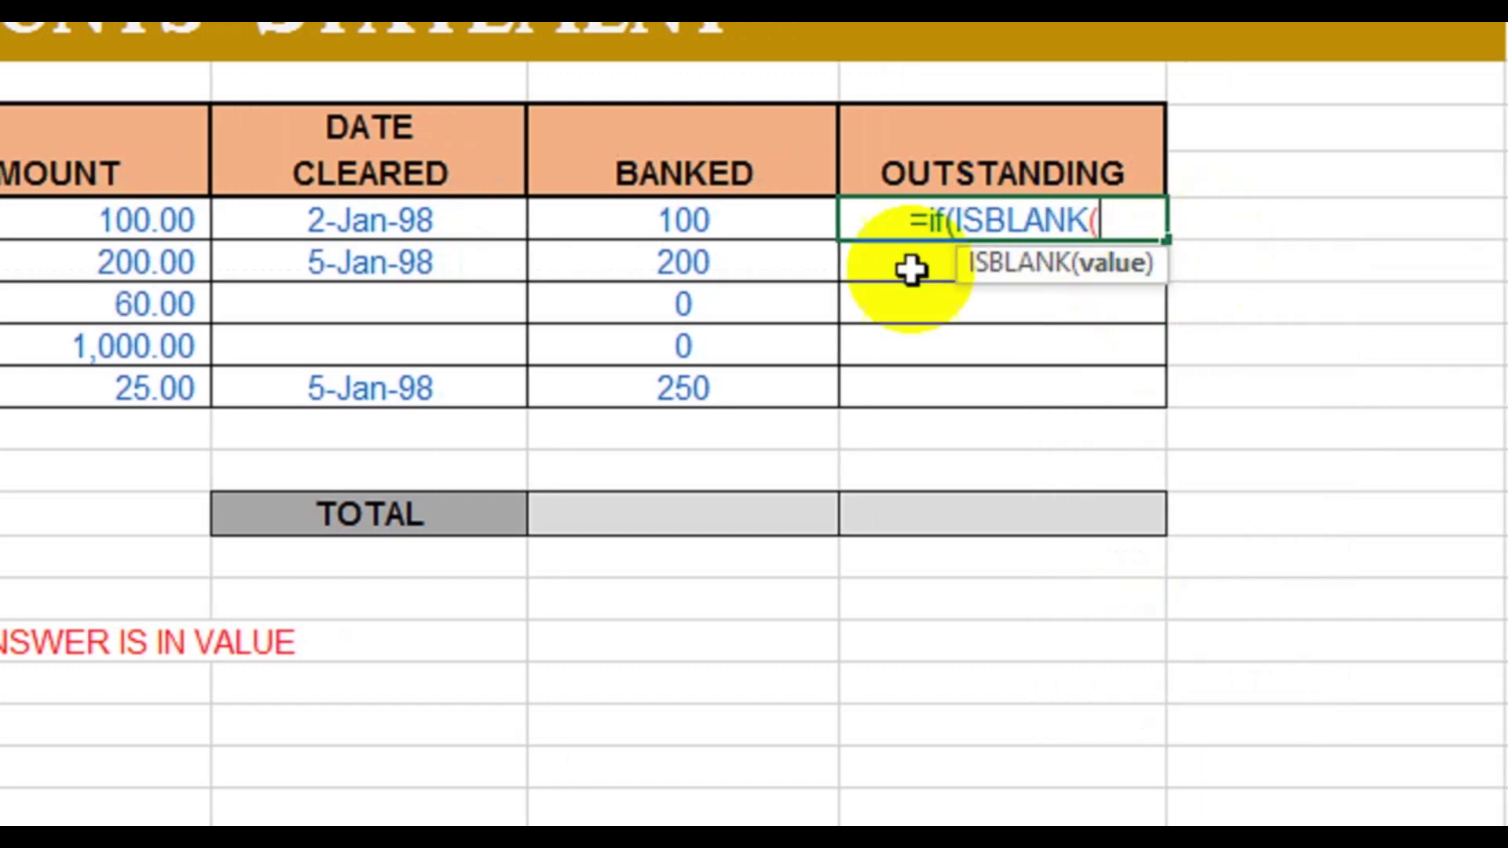
click(424, 226)
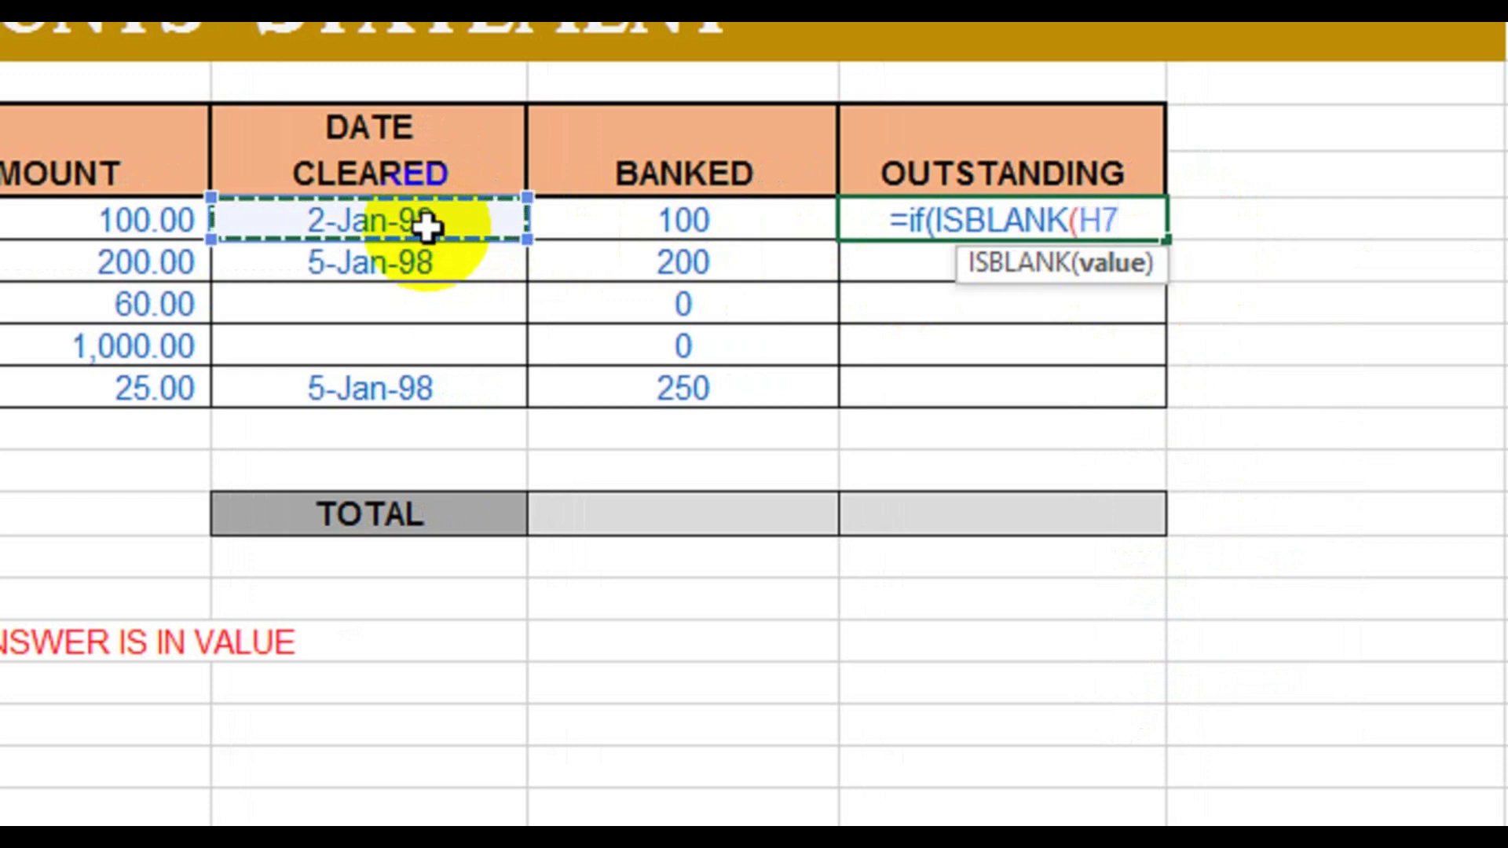
text())
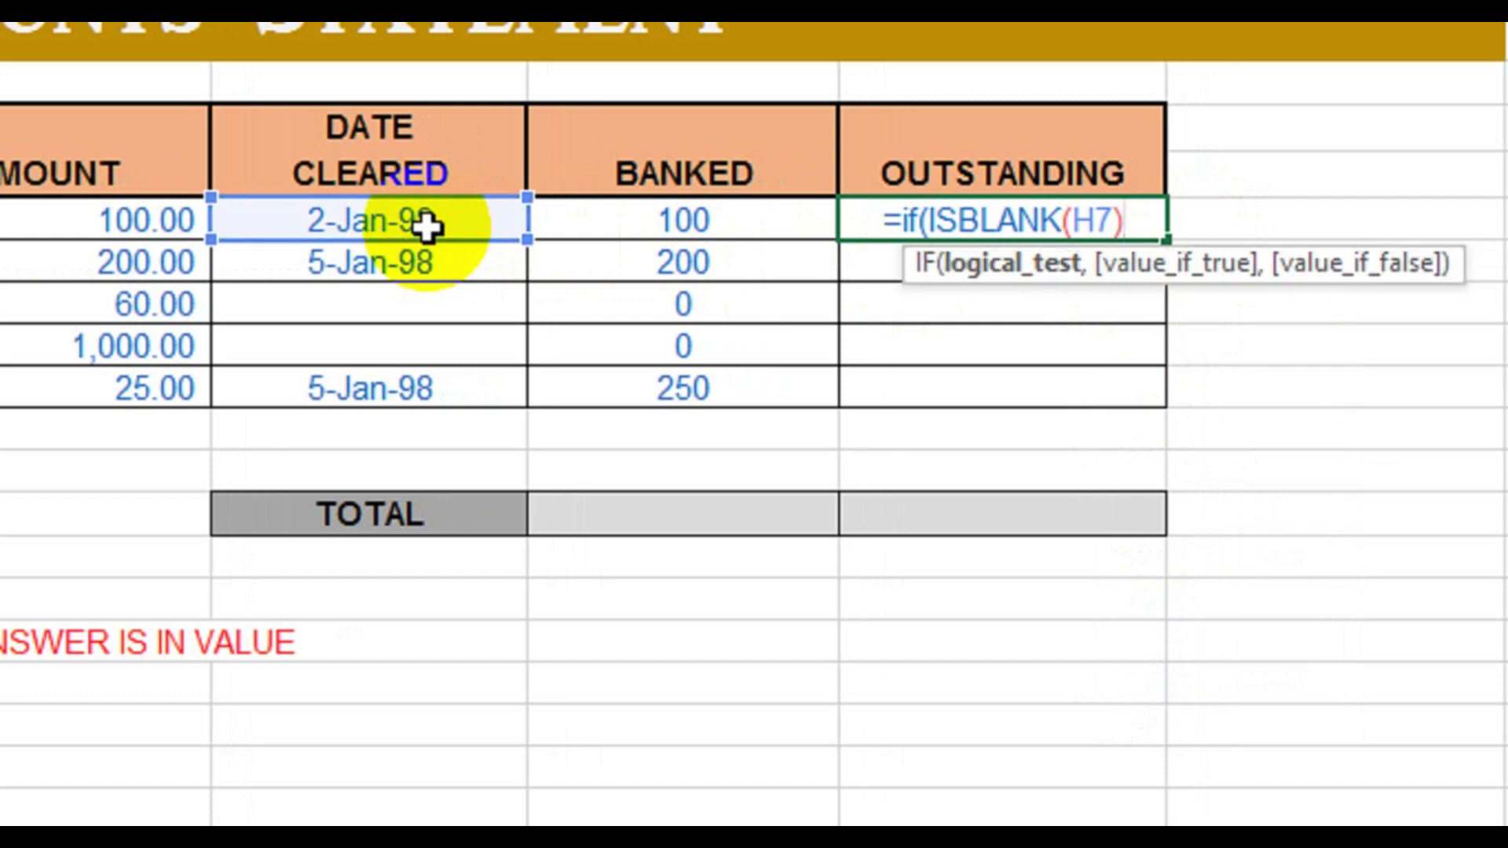
text(,)
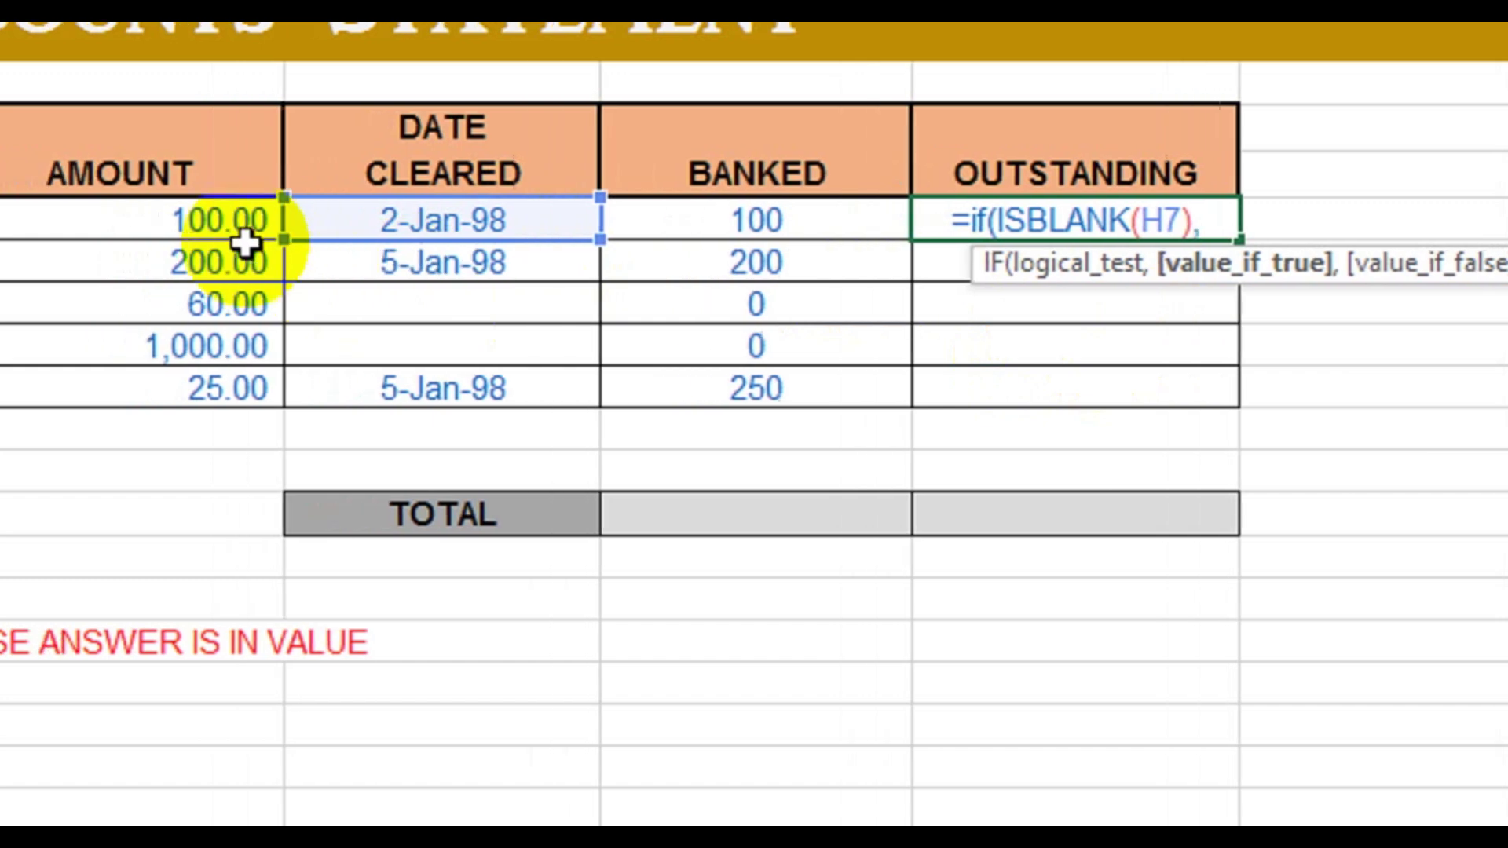
click(367, 228)
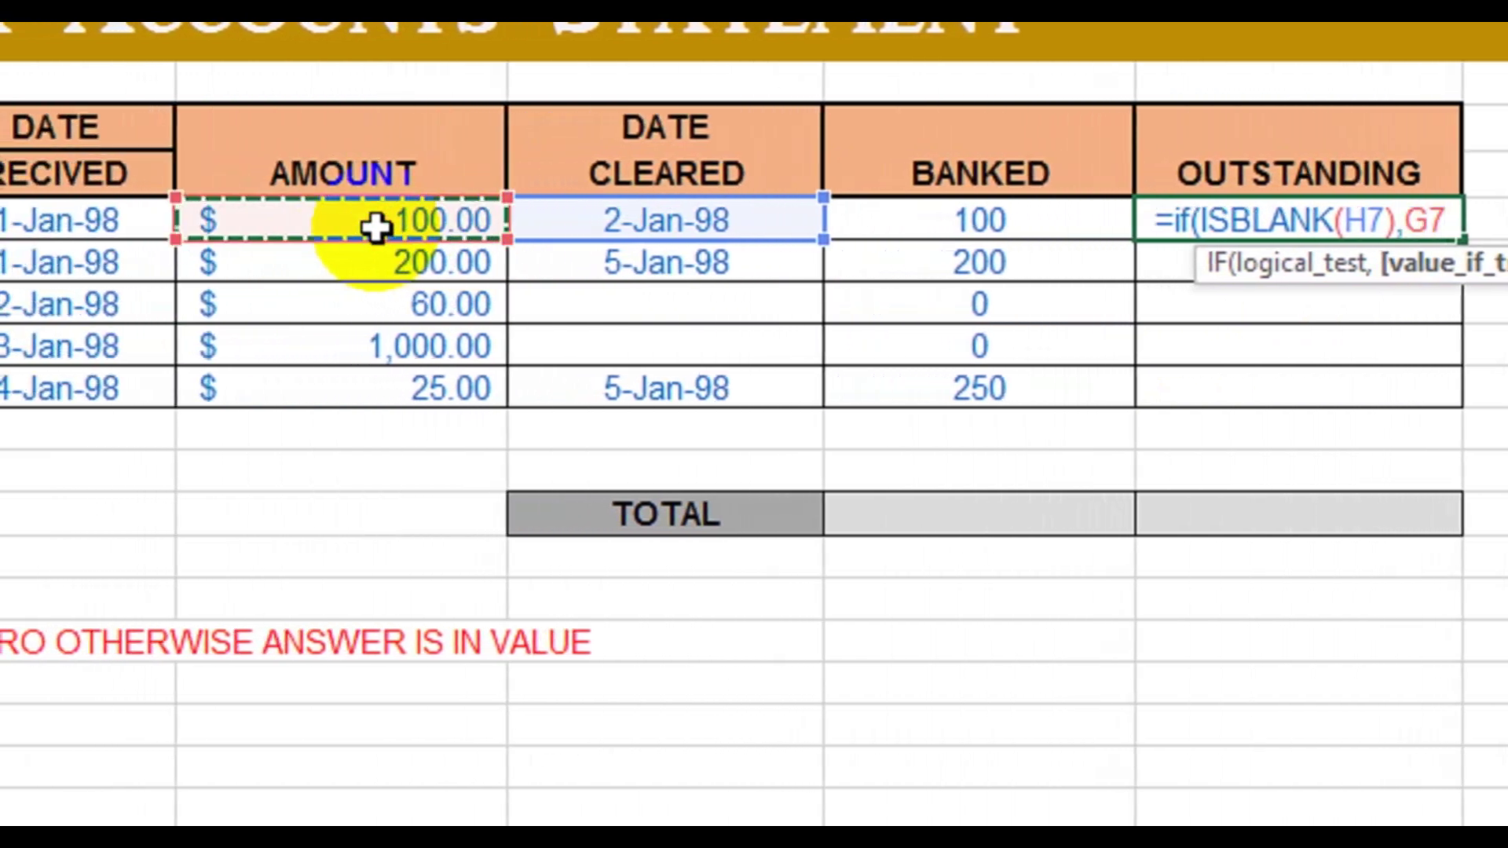
text(,)
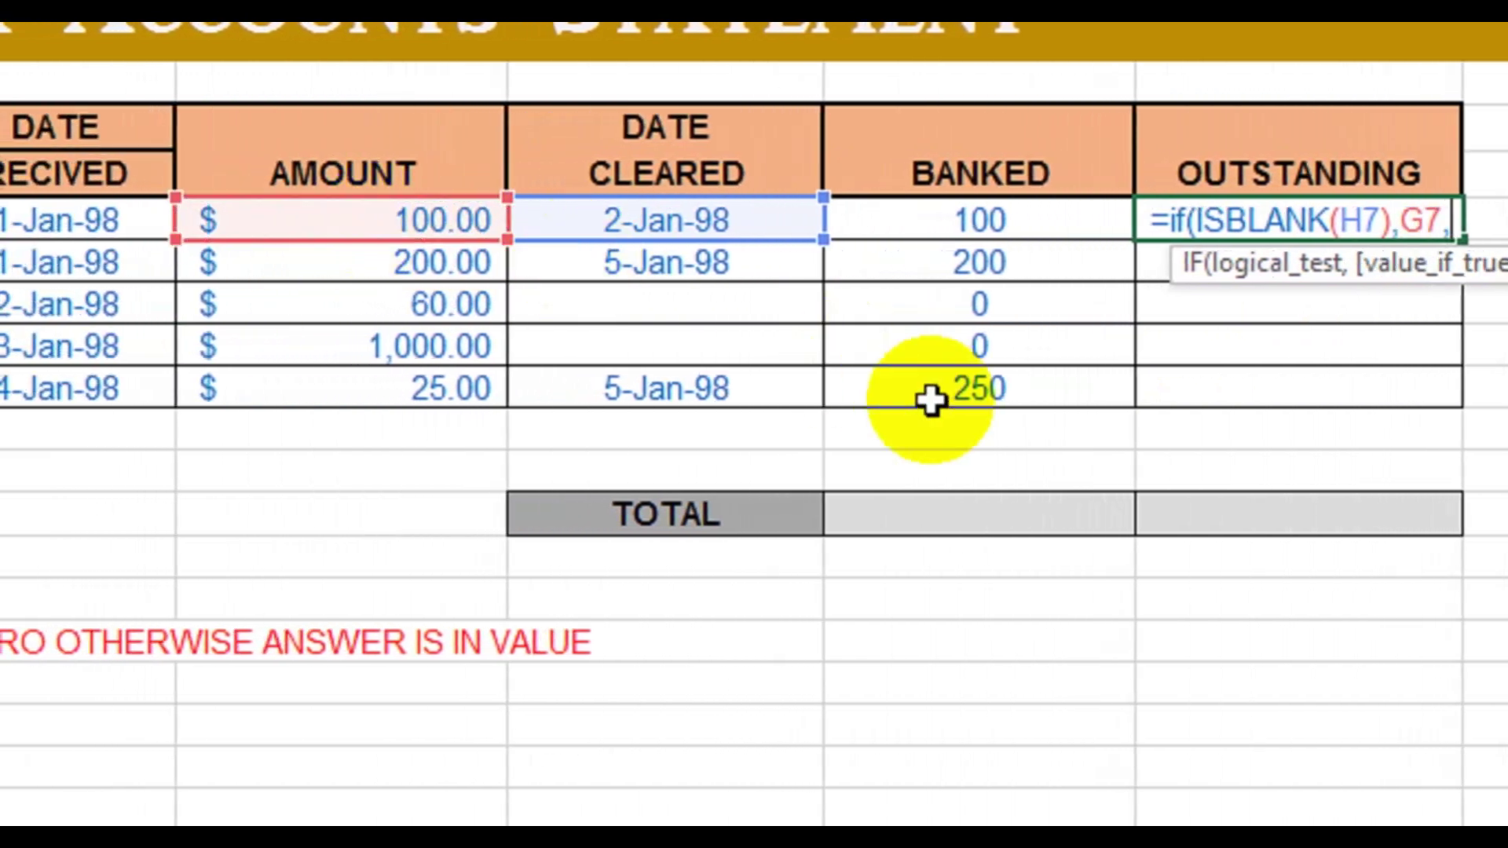
text(0)
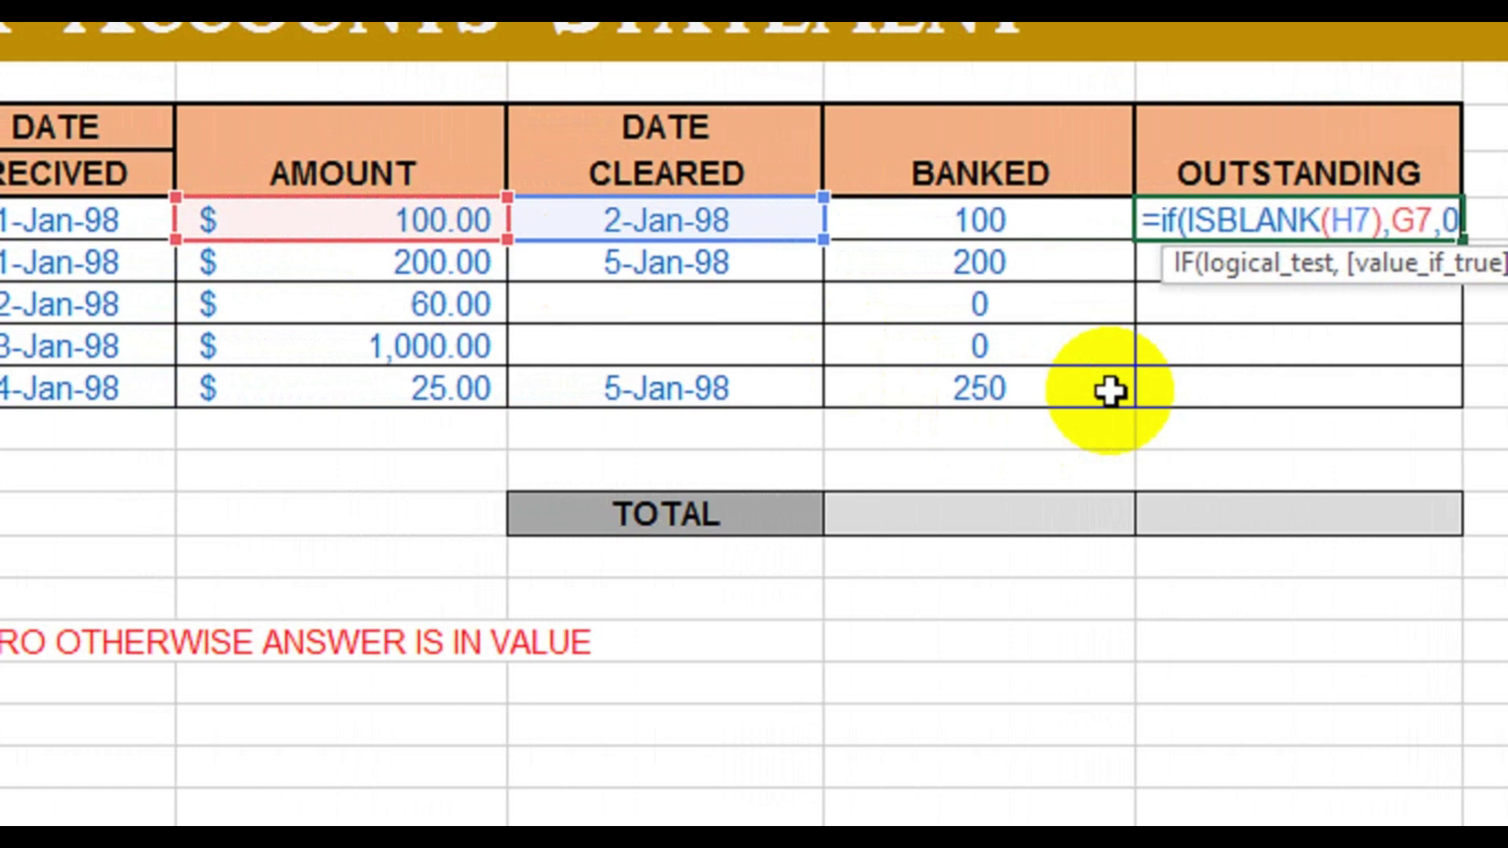
text())
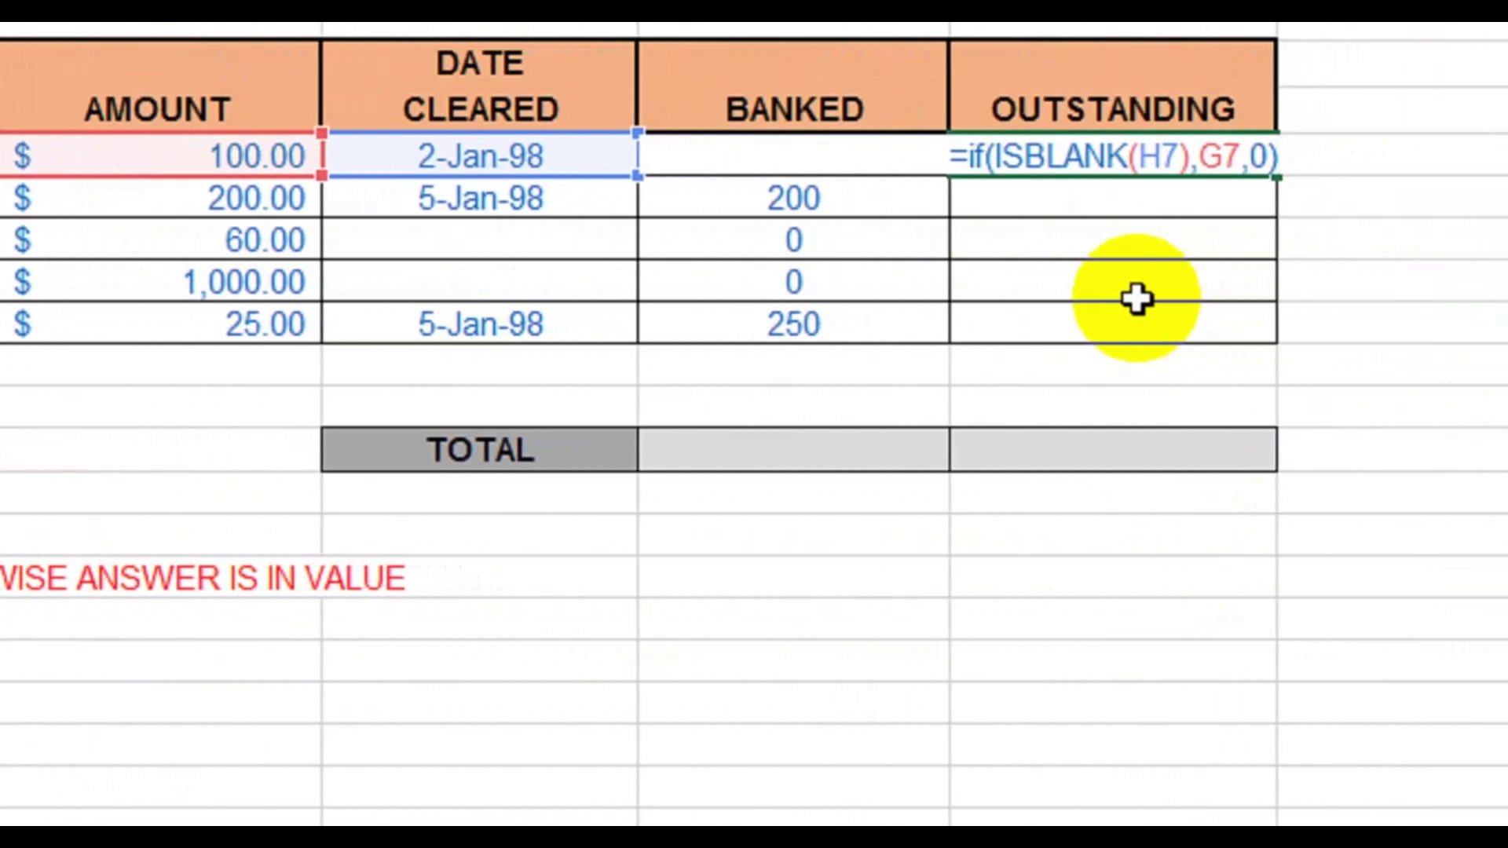
key(Return)
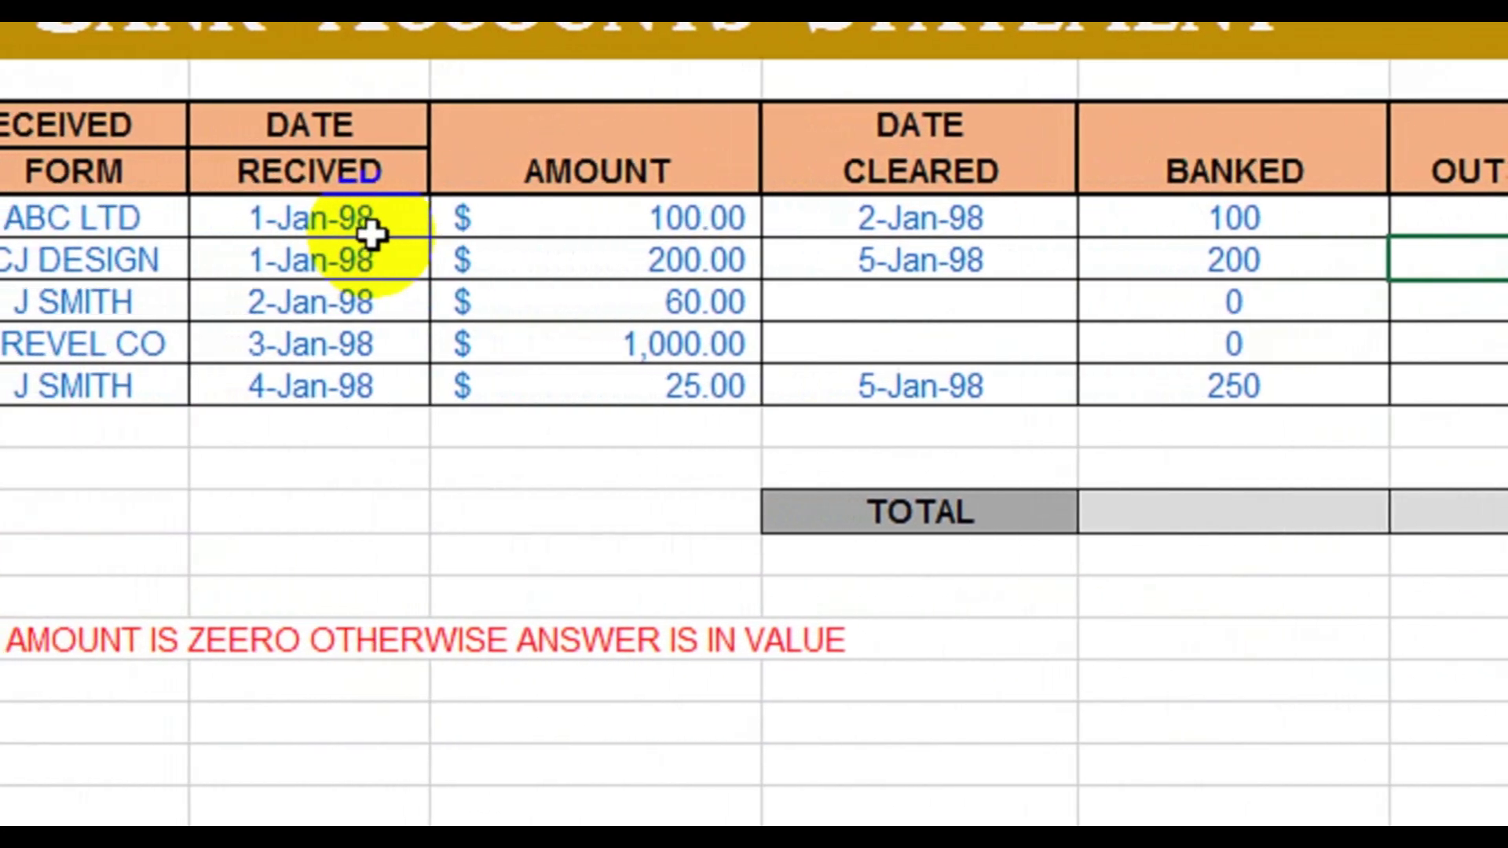
click(700, 229)
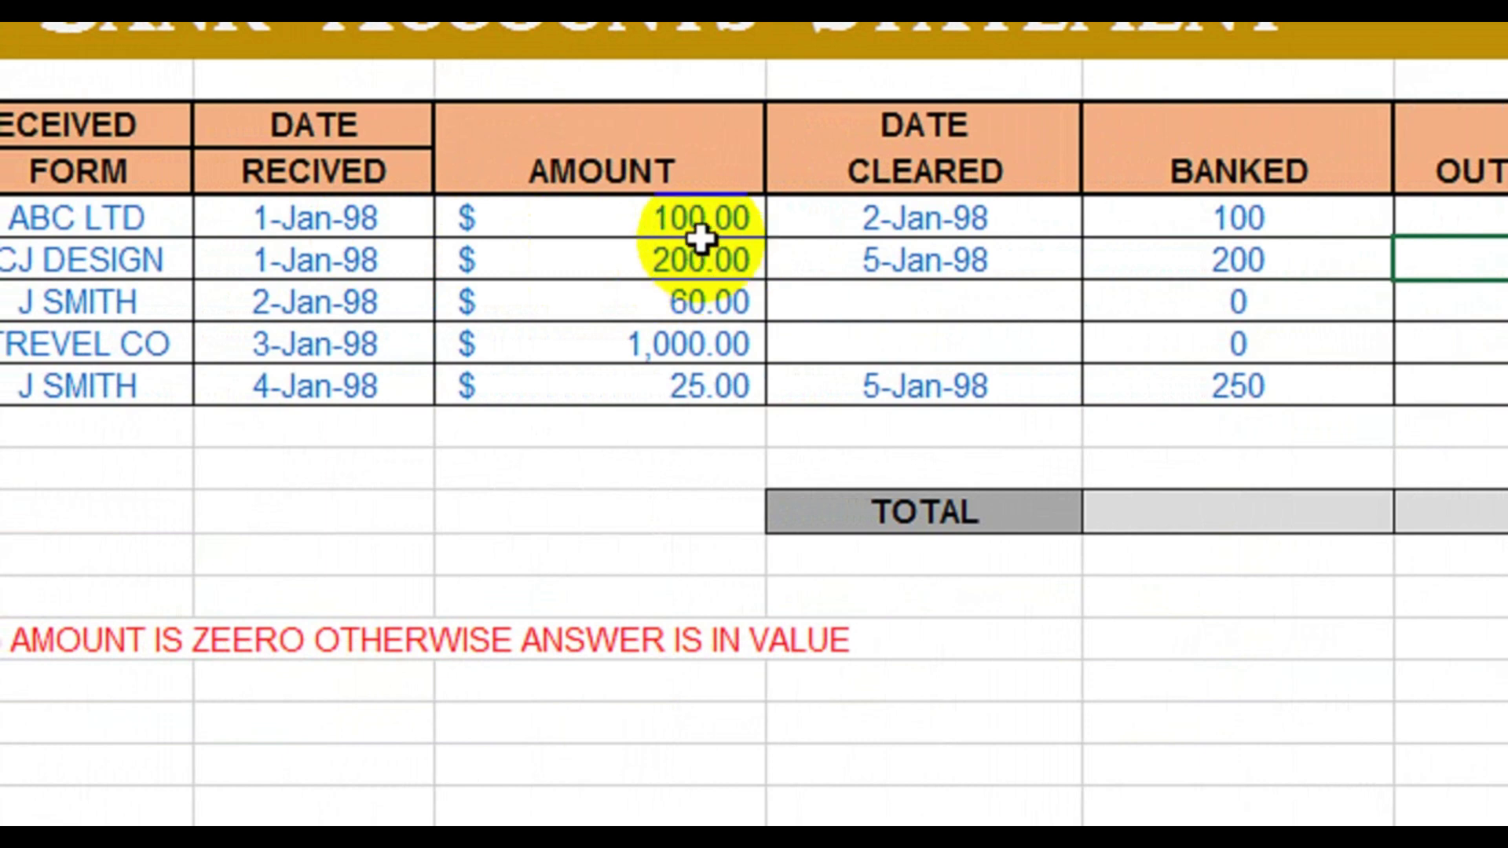
click(953, 227)
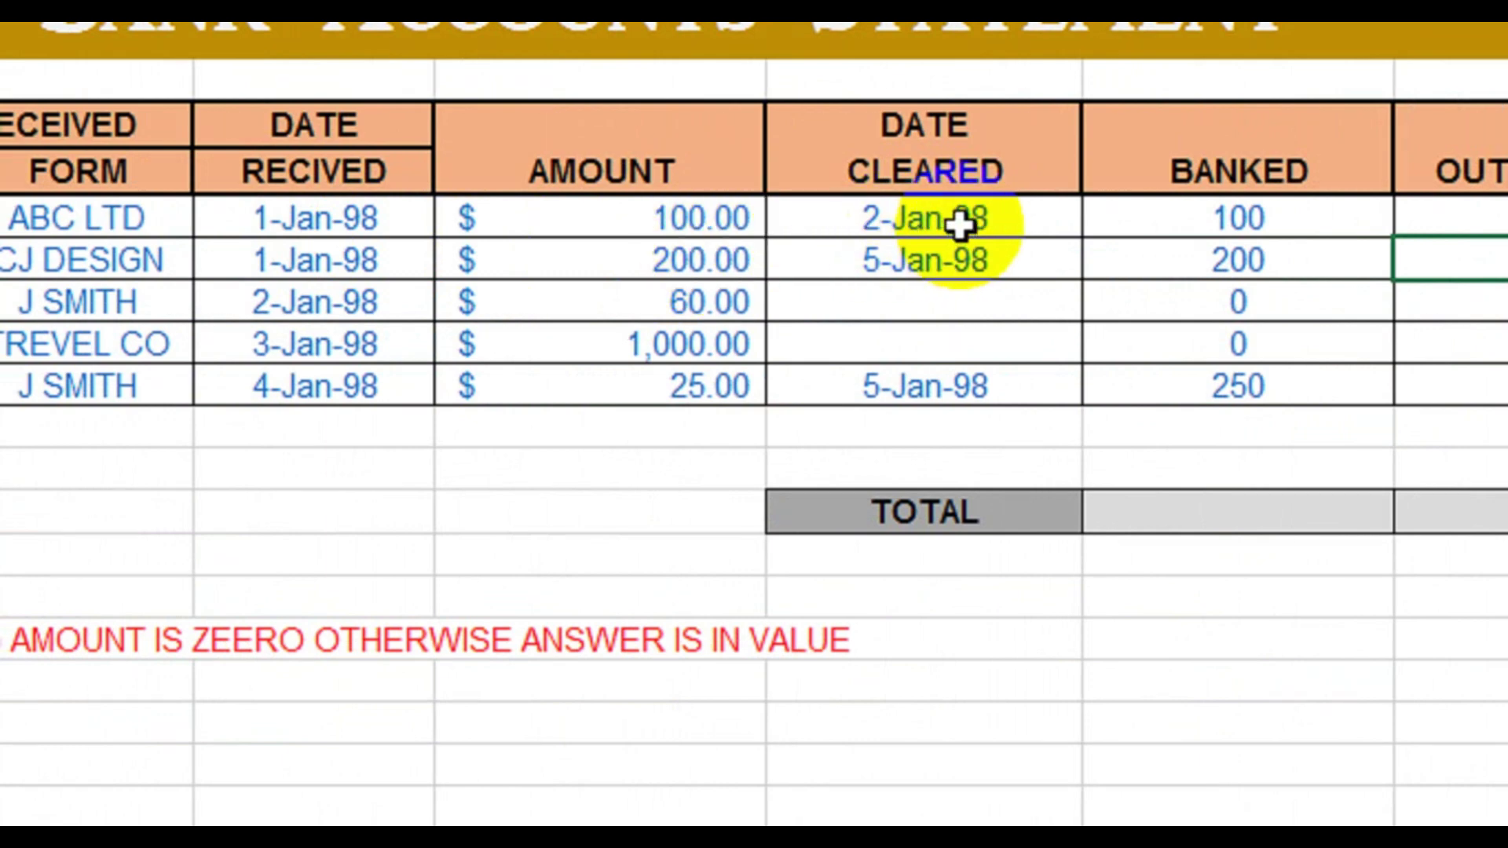
key(Return)
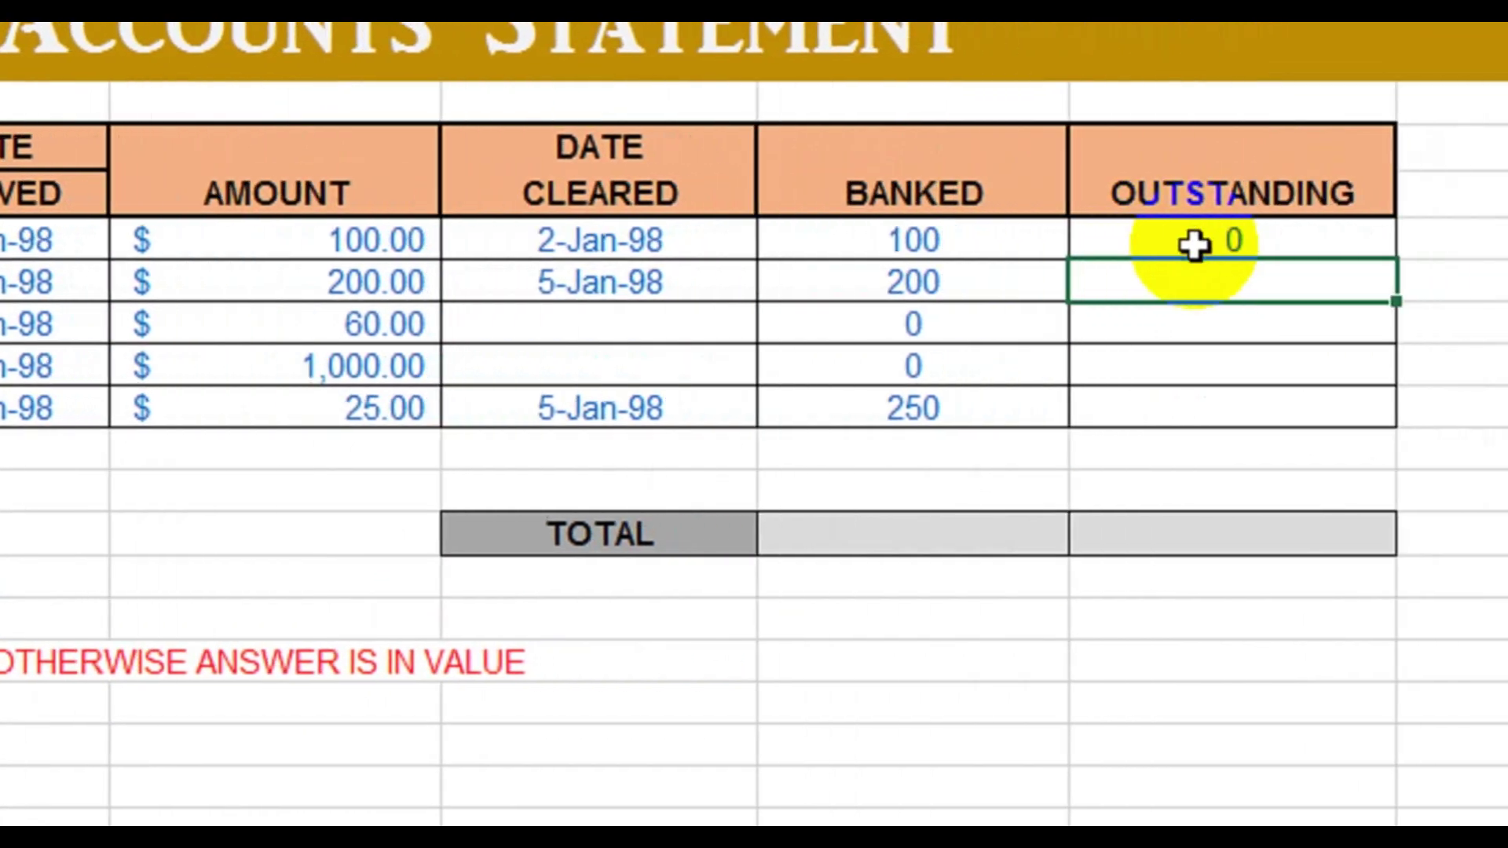
Step: Fill the OUTSTANDING formula from J7 down to J11 and check the copied results against the cleared dates
click(1145, 245)
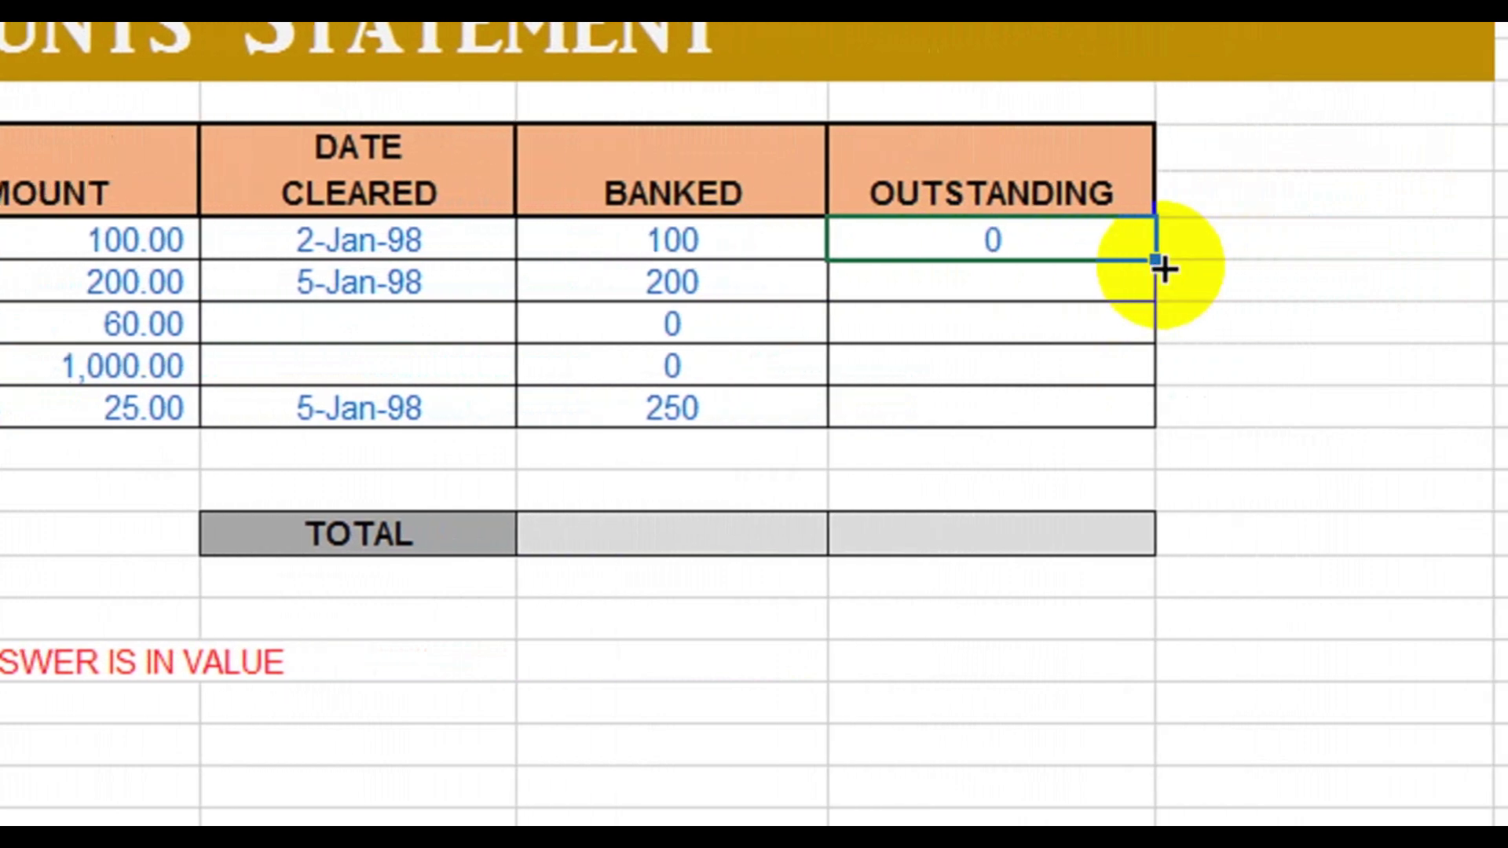
drag(1131, 262, 1131, 422)
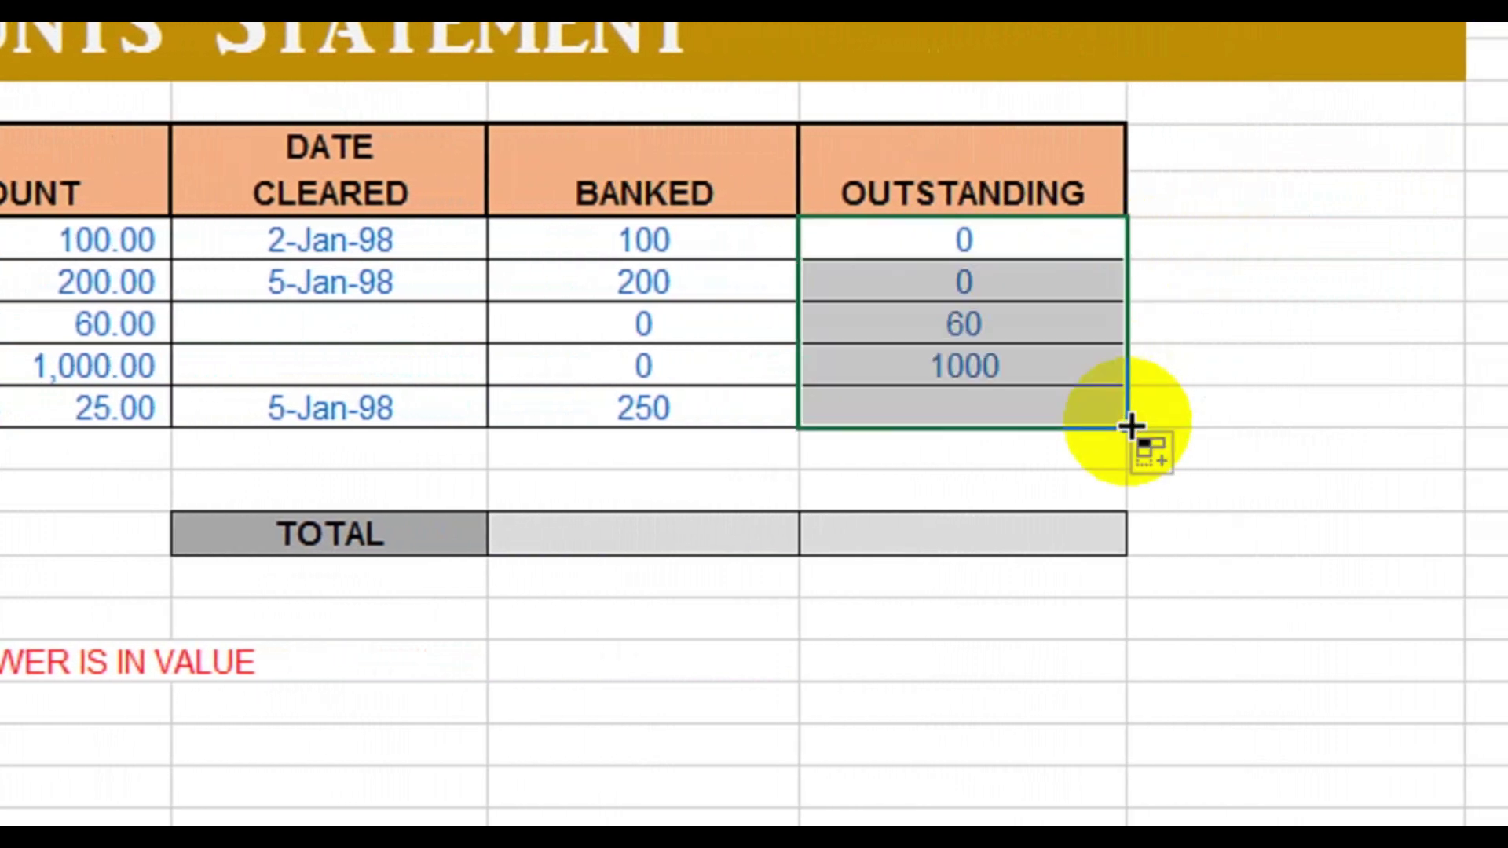
click(917, 288)
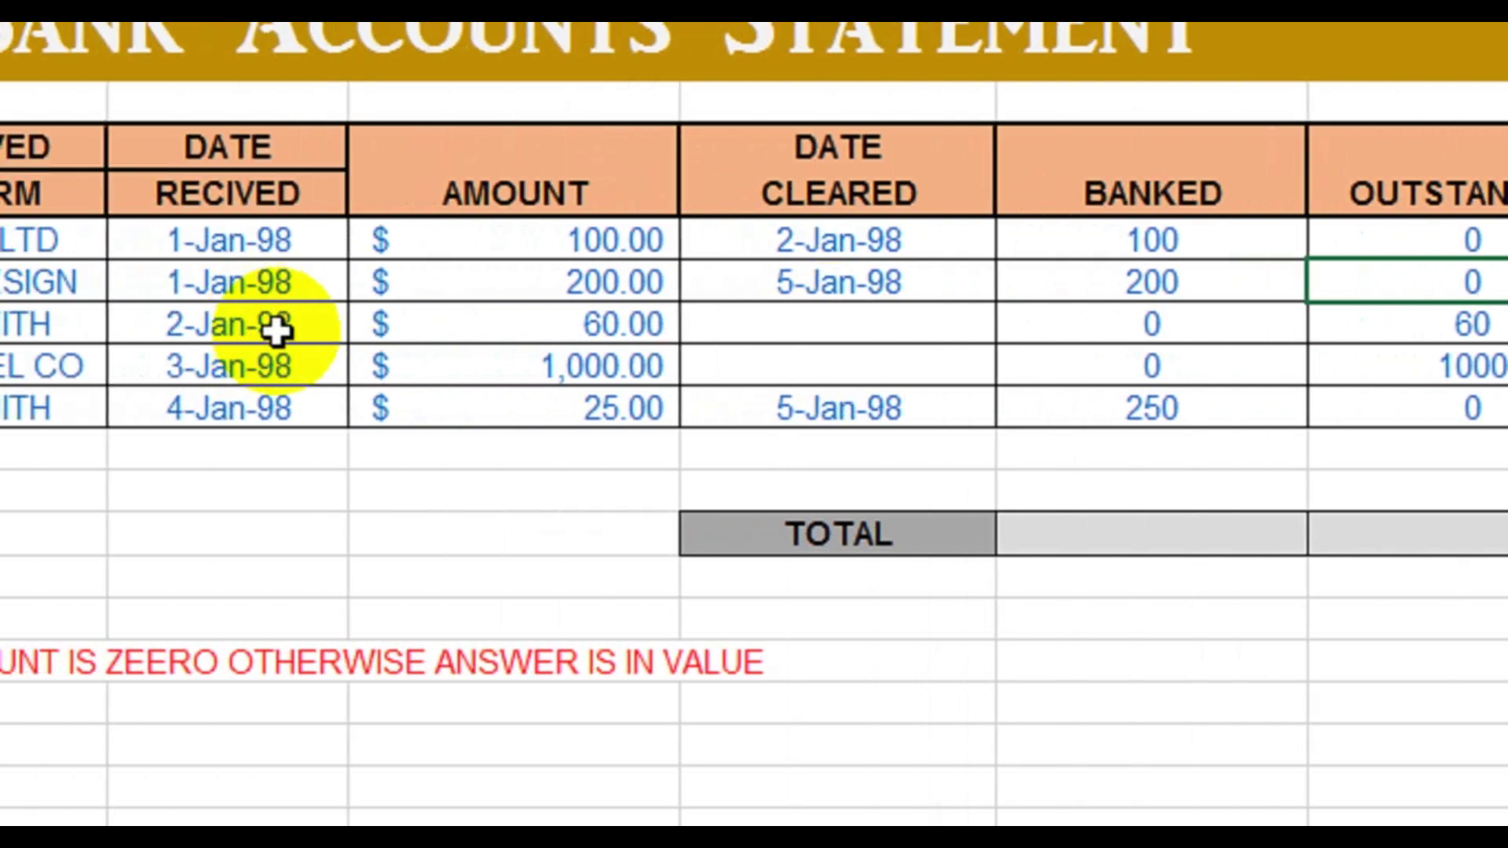
click(923, 334)
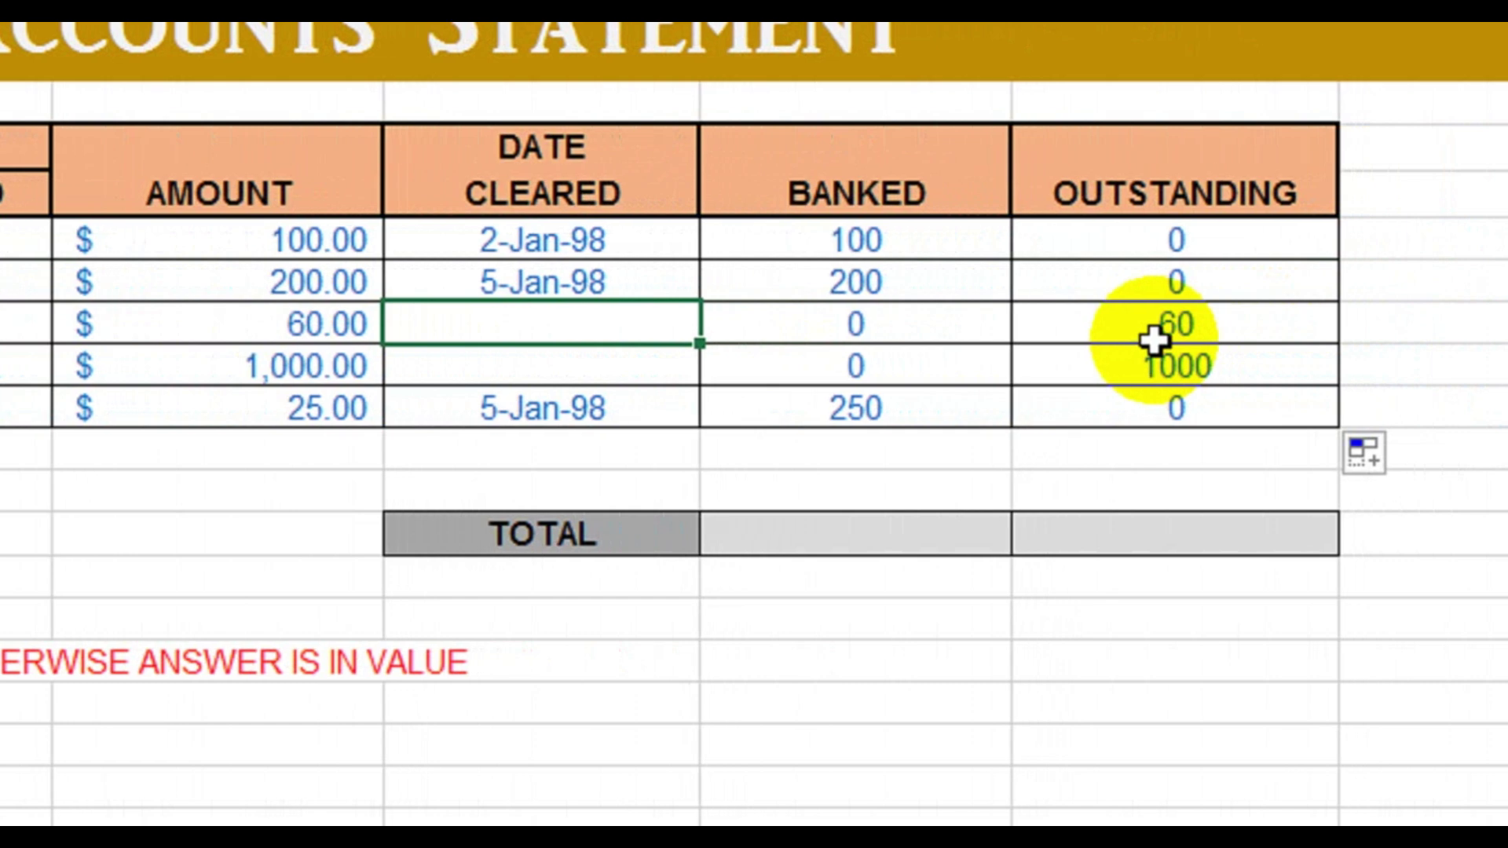
click(1137, 341)
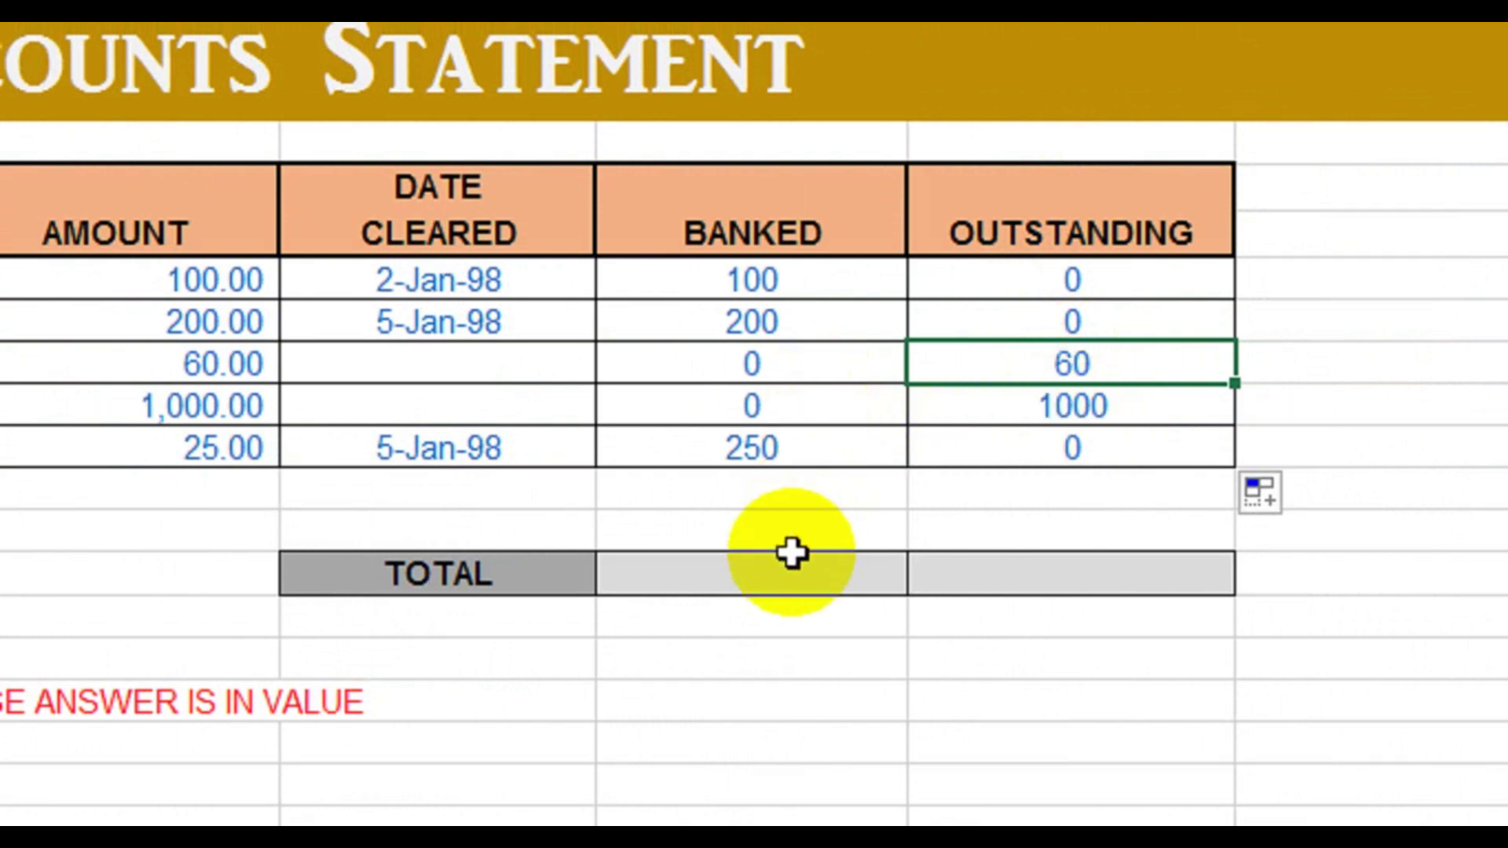
Step: Total the BANKED column in the TOTAL row with the formula =SUM(I7:I11)
click(770, 593)
text(=sum()
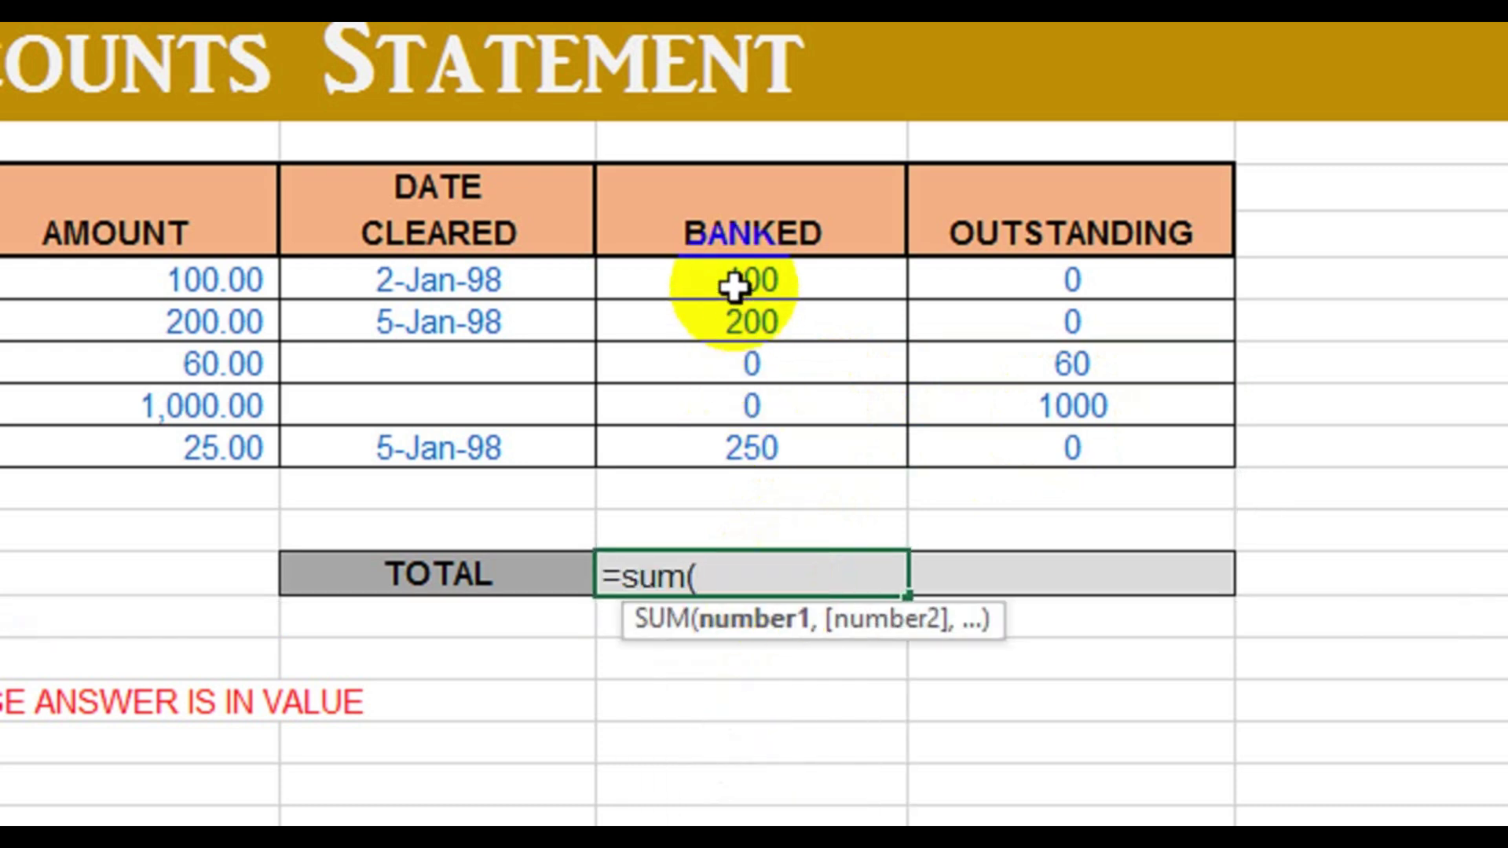
drag(733, 285, 751, 448)
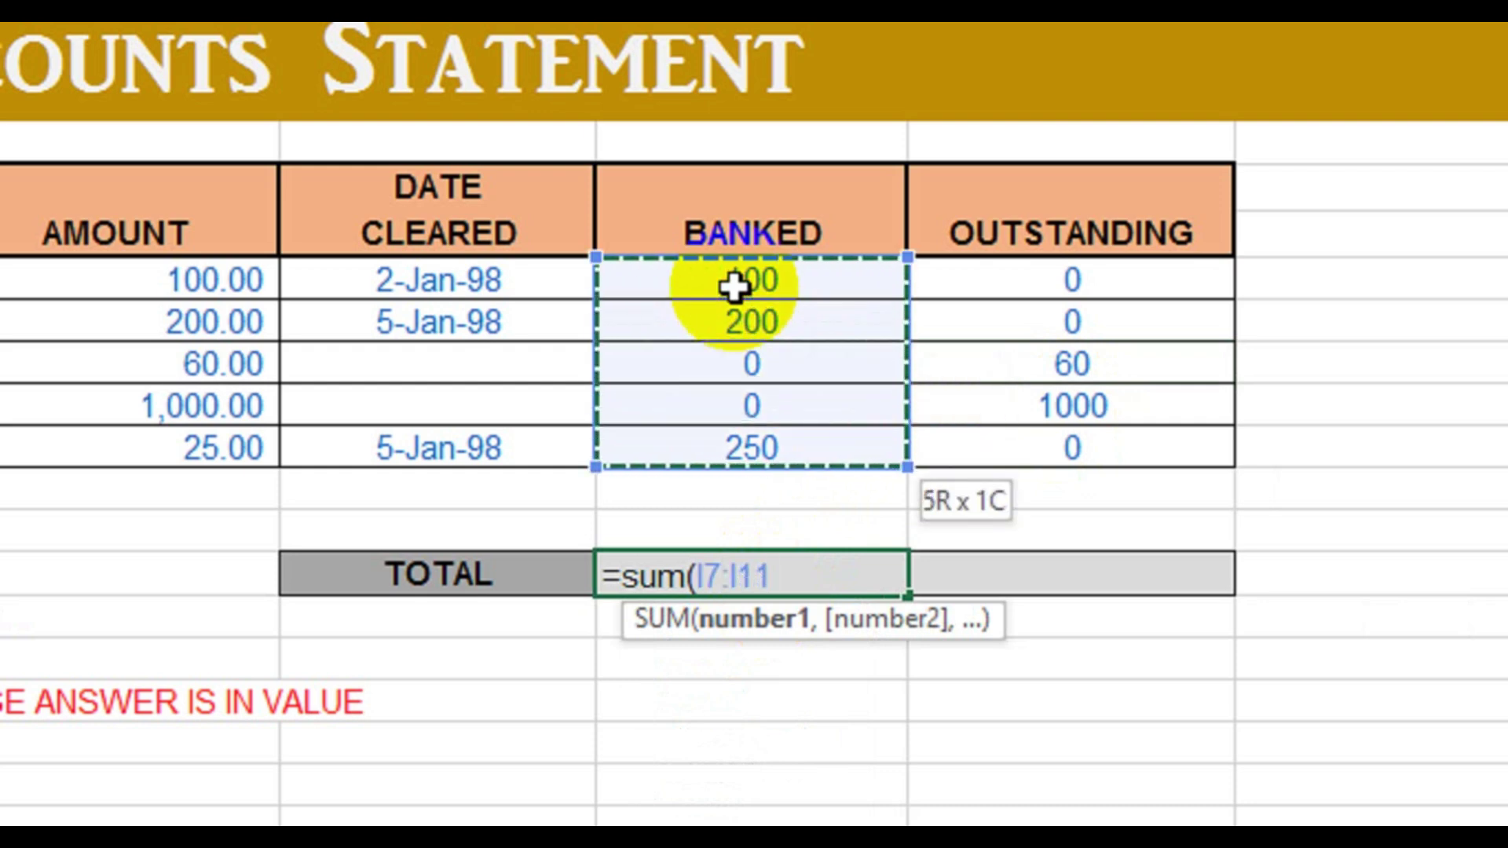
text())
key(Return)
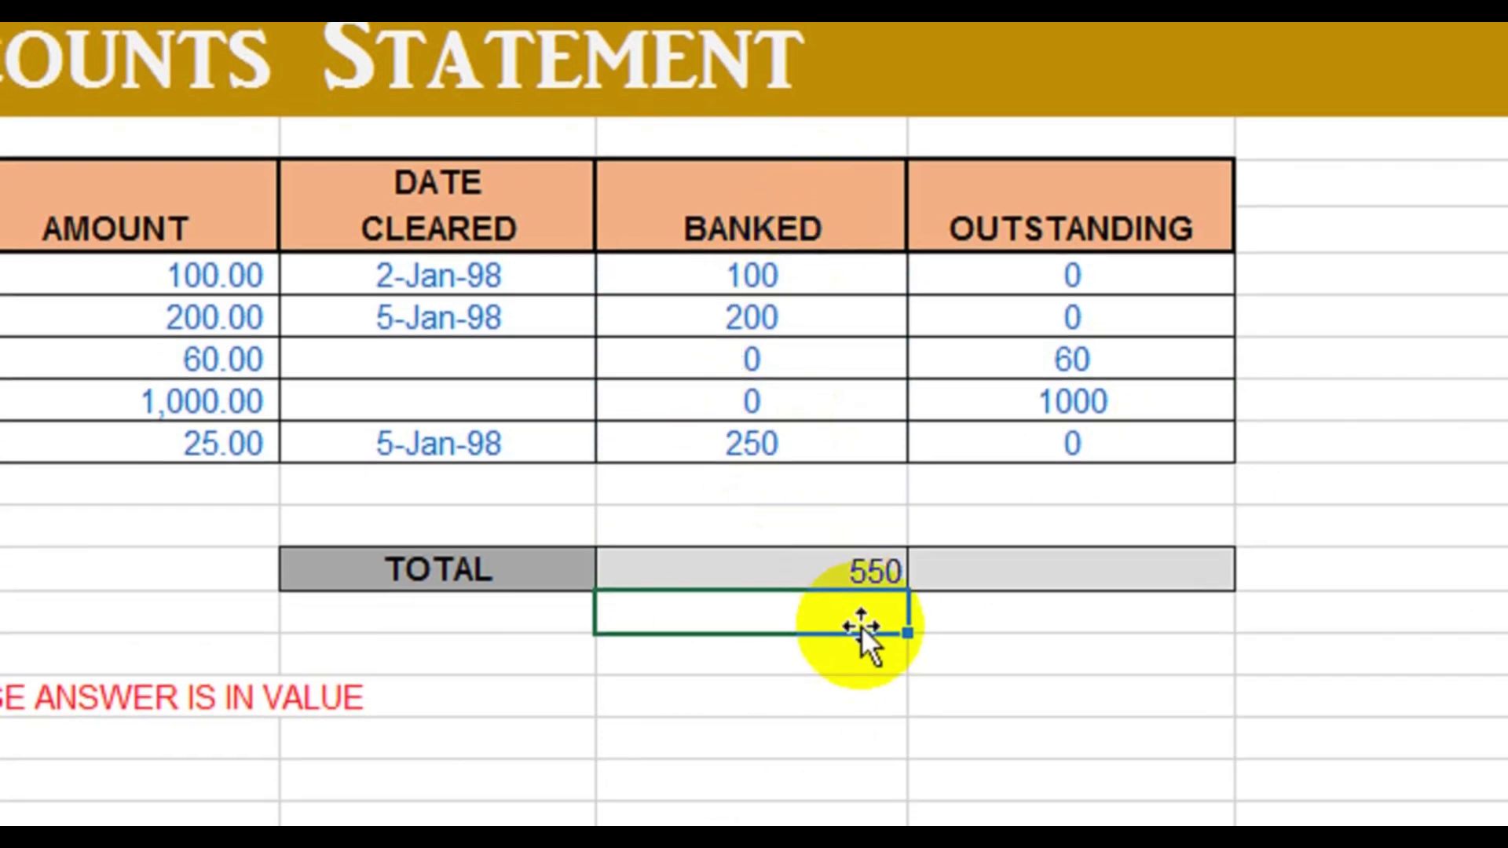
Step: Total the OUTSTANDING column in the TOTAL row with the formula =SUM(J7:J11)
click(1002, 576)
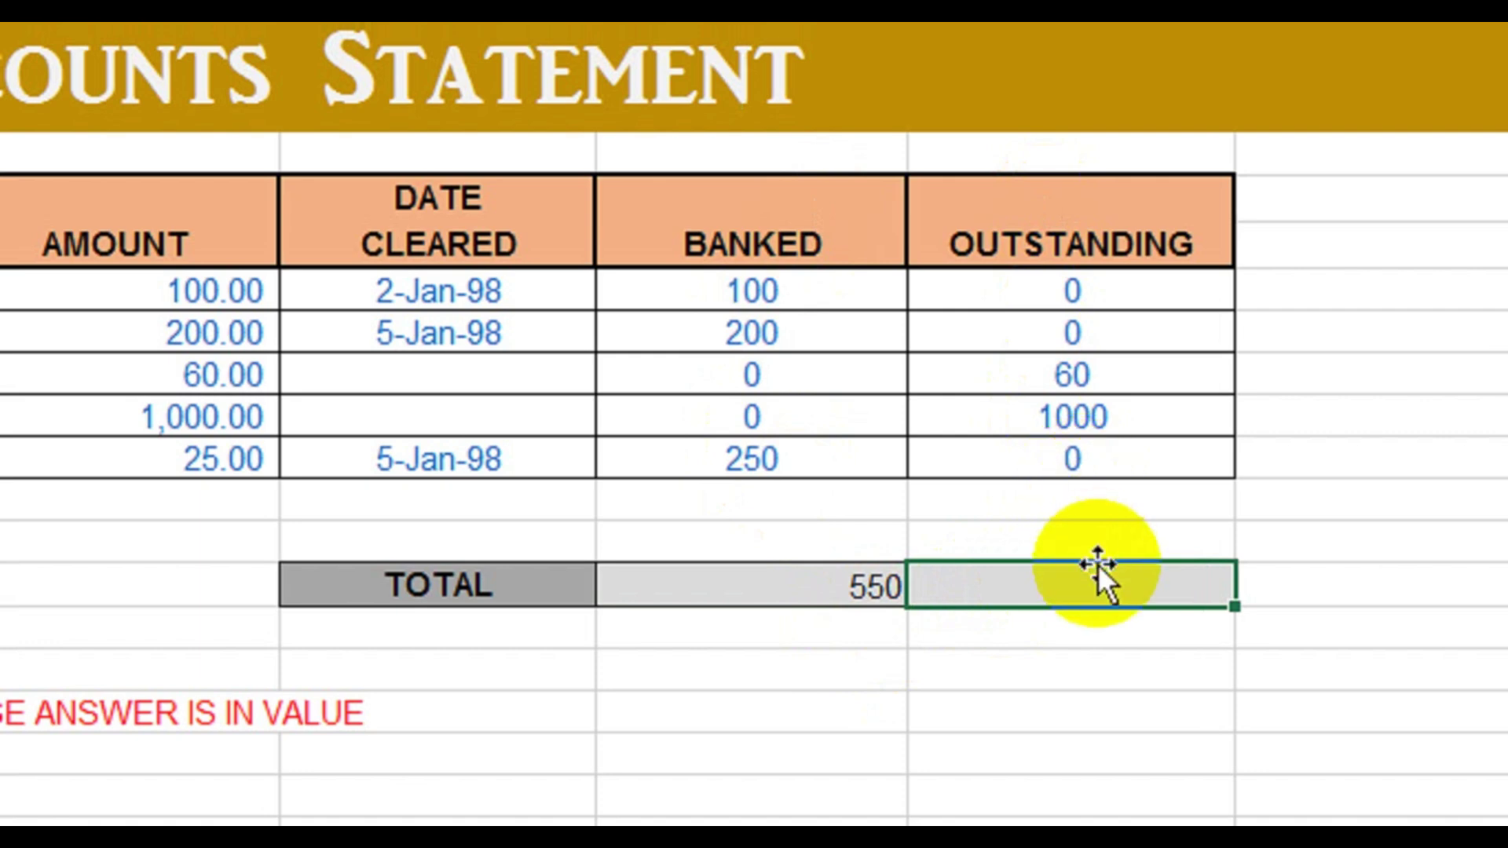
text(=s)
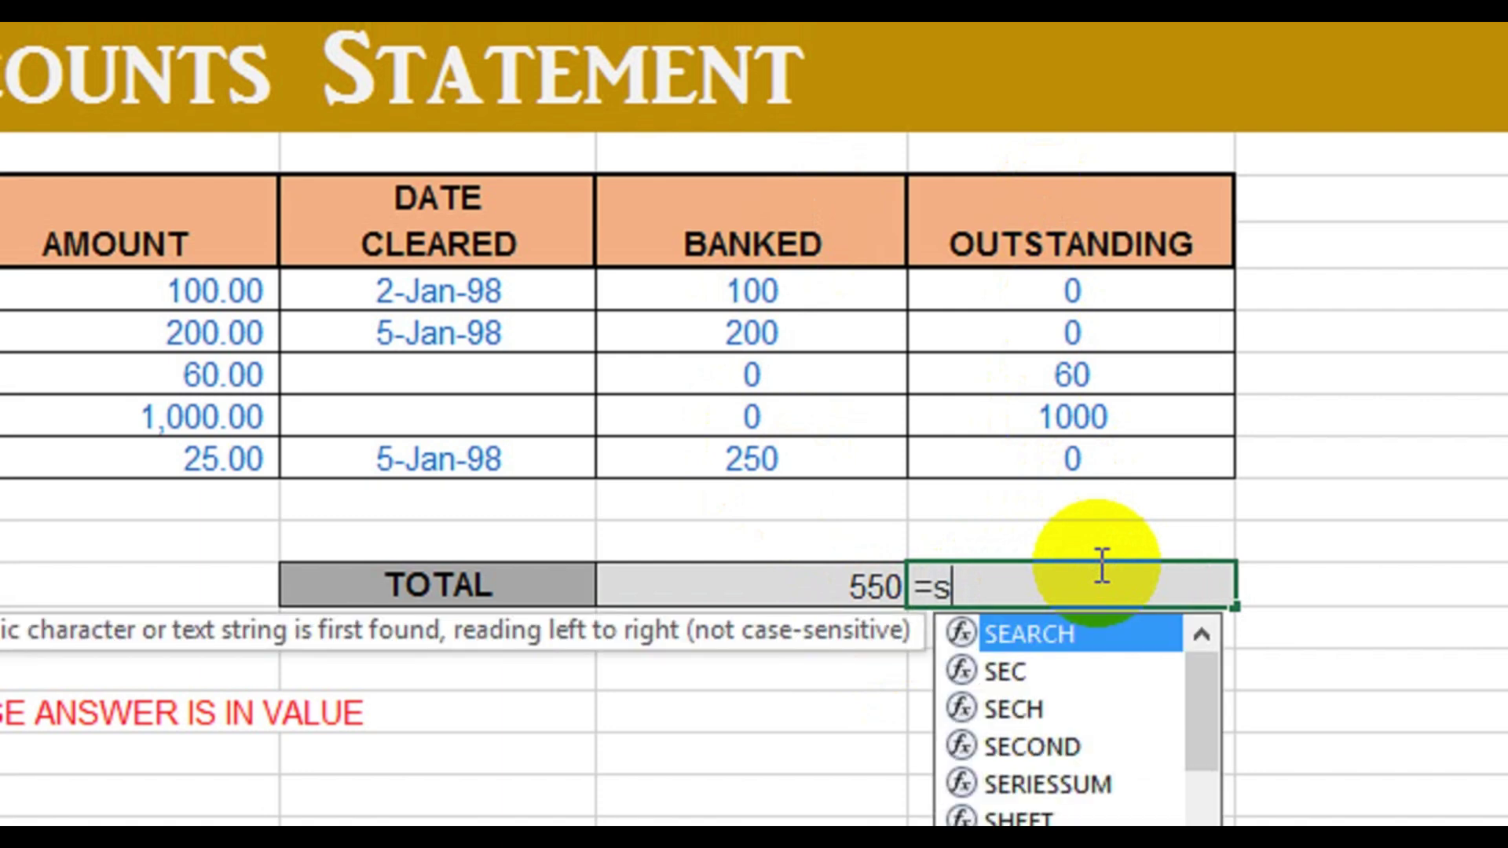
text(um()
click(1049, 294)
key(shift+Down)
key(shift+Down)
key(shift+Down)
key(shift+Down)
text())
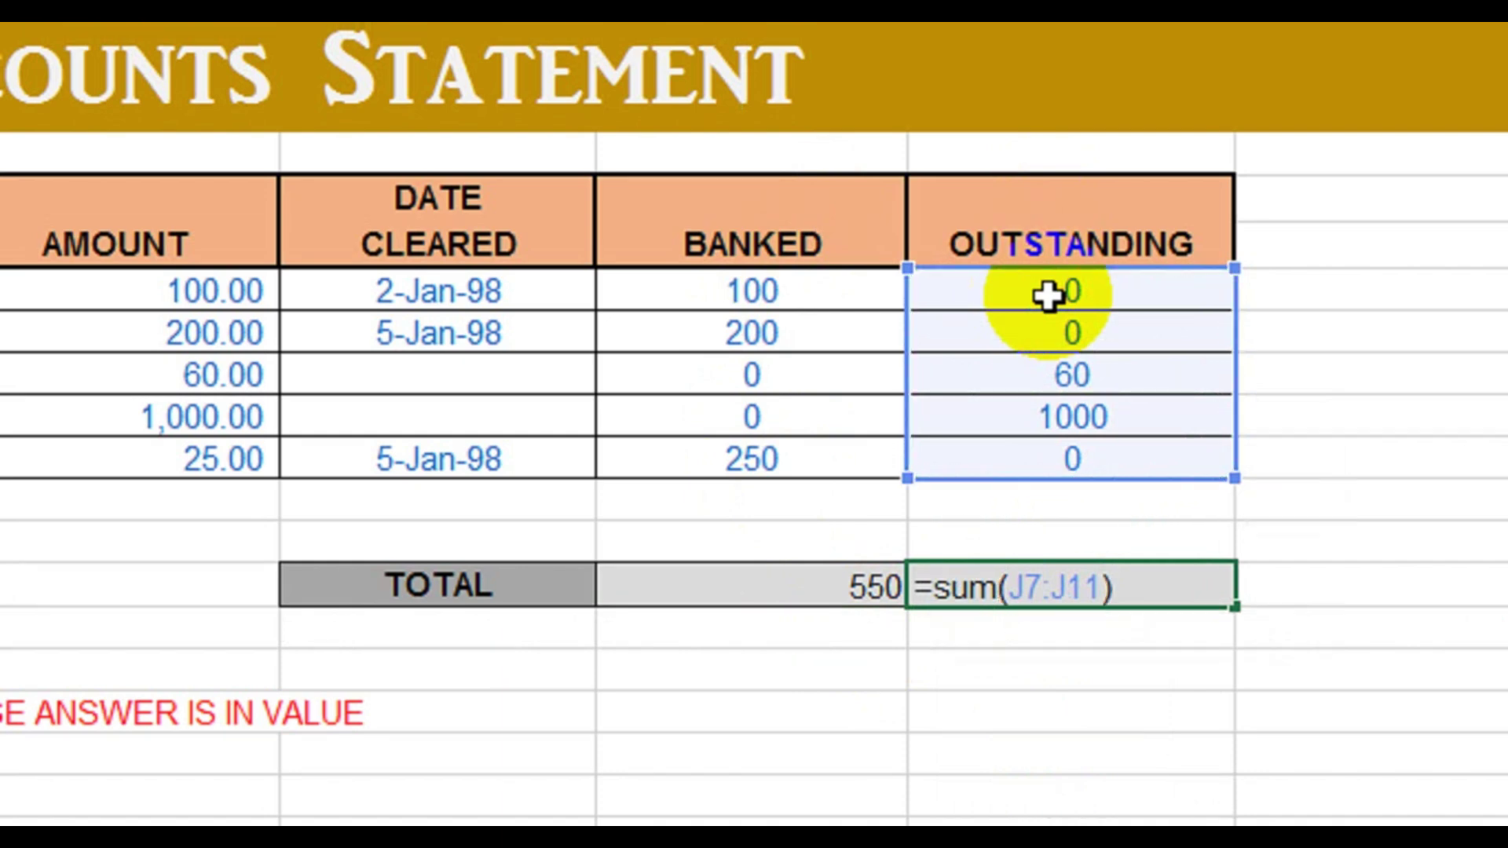
key(Return)
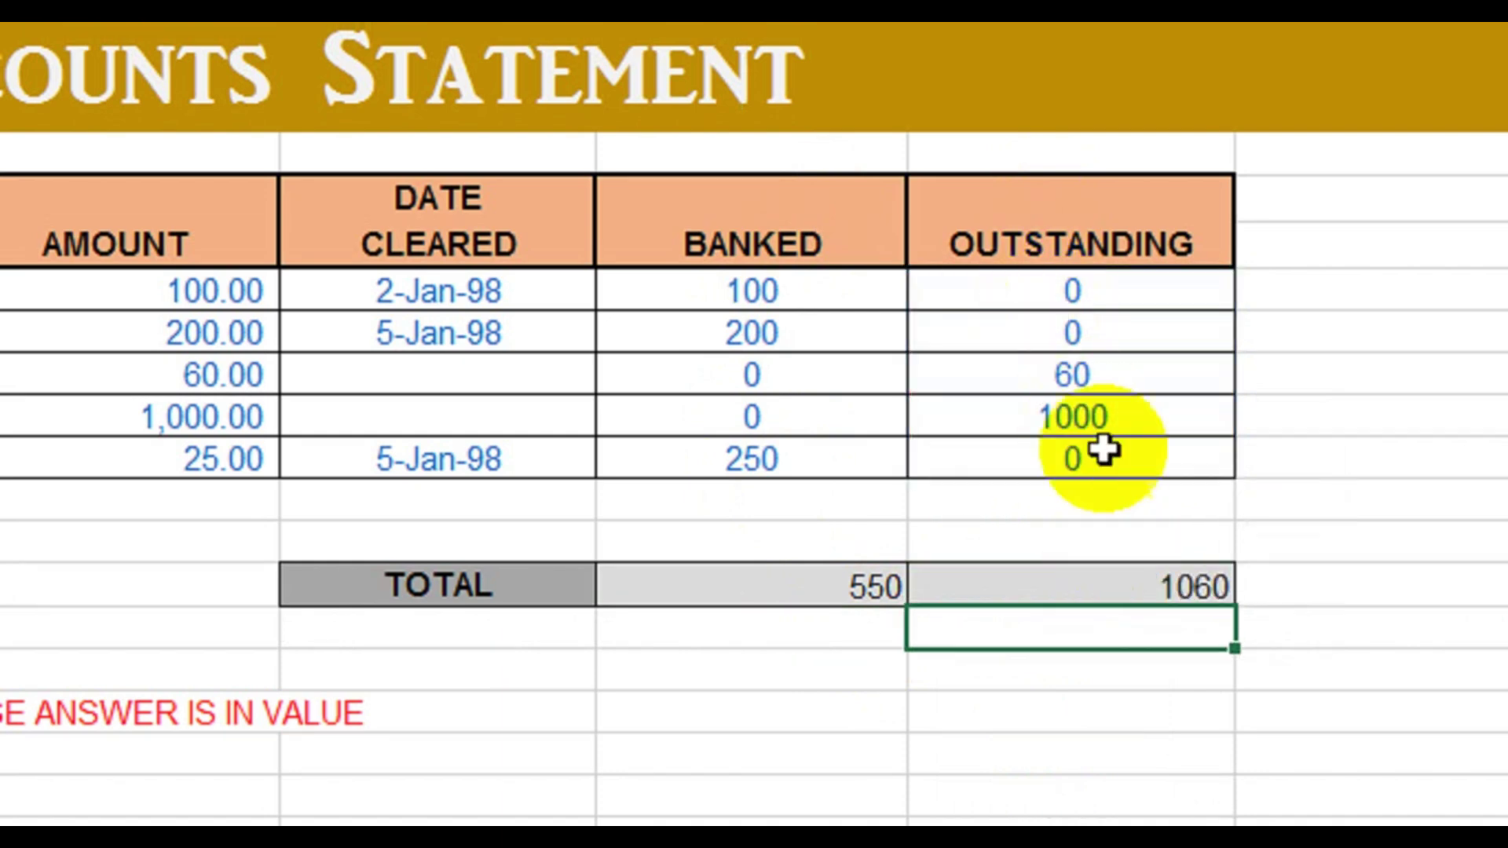